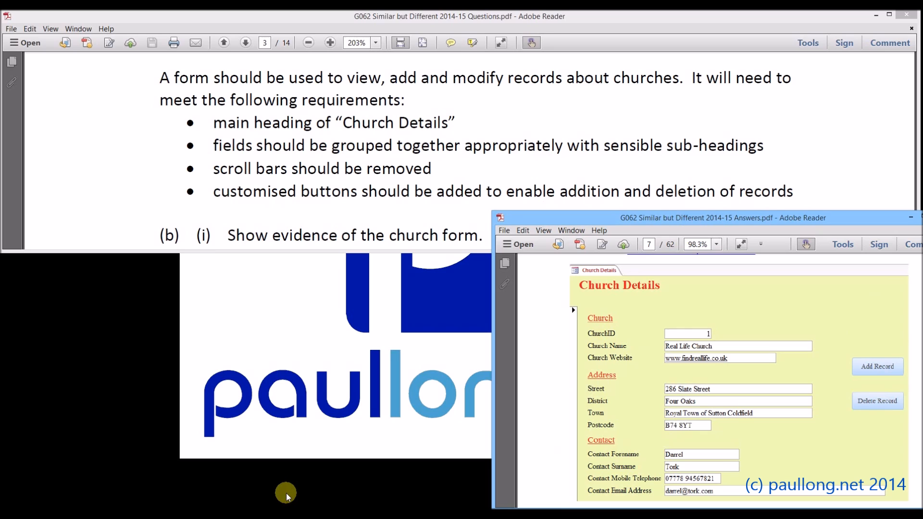
- Switch to the Access database and start a Form Wizard form that includes every field of the Church table
mouse_move(280, 517)
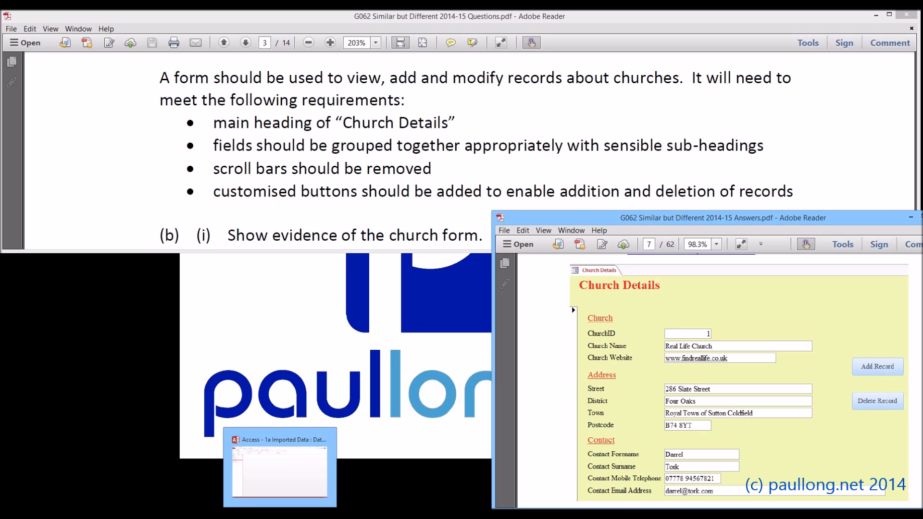
left_click(280, 466)
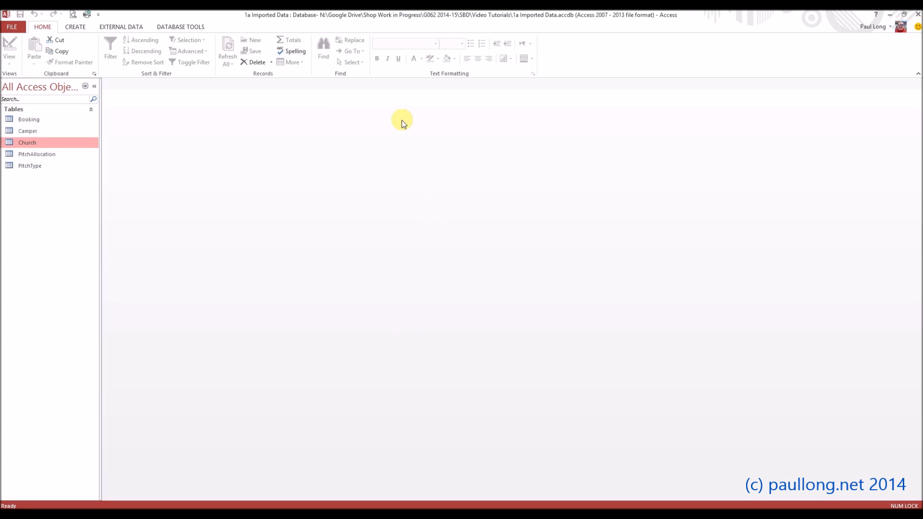
left_click(77, 28)
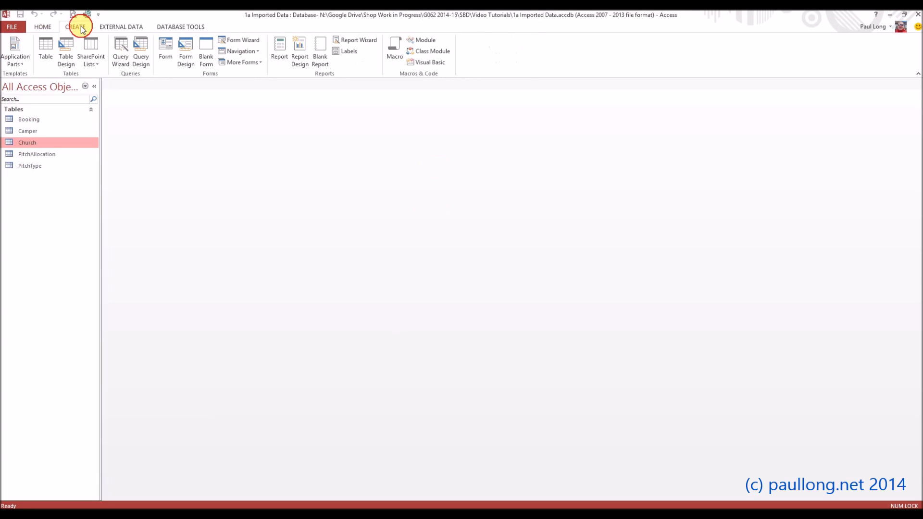
left_click(248, 44)
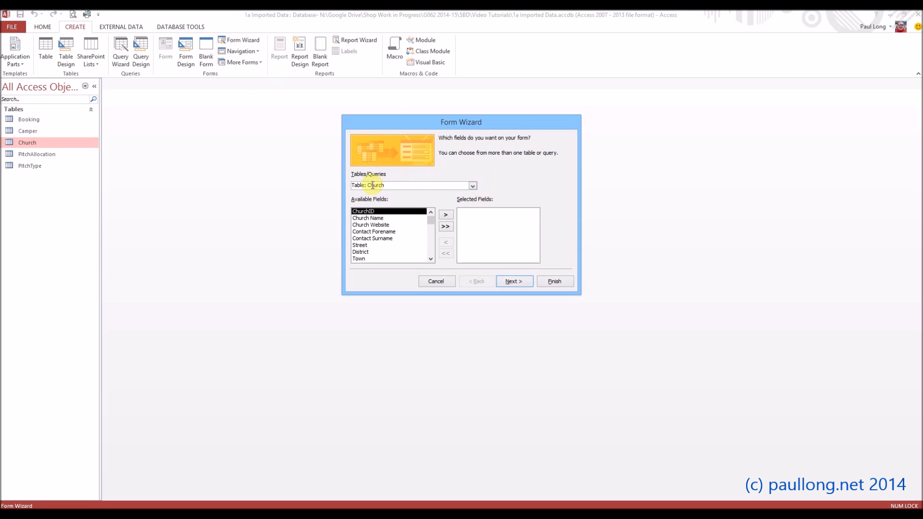
left_click(446, 227)
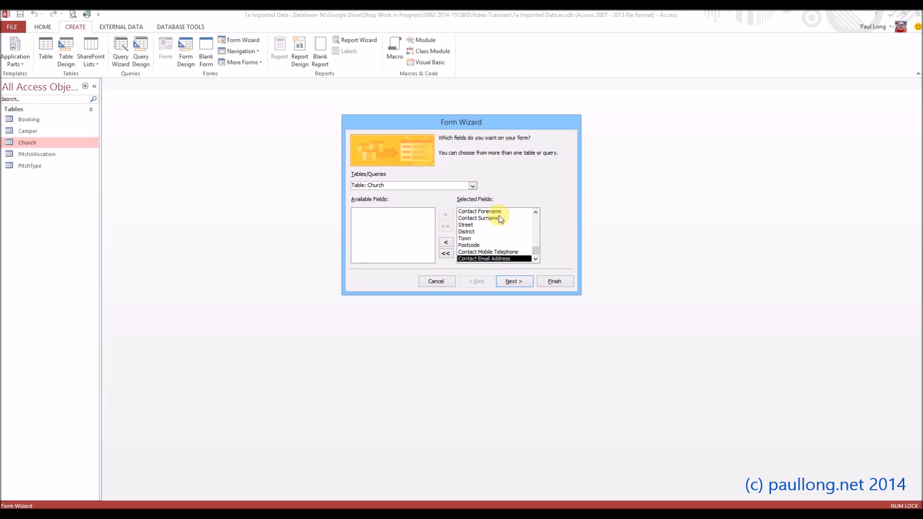
left_click_drag(534, 249, 532, 207)
- Use the Columnar layout, title the form Church Details and finish the wizard
left_click(514, 281)
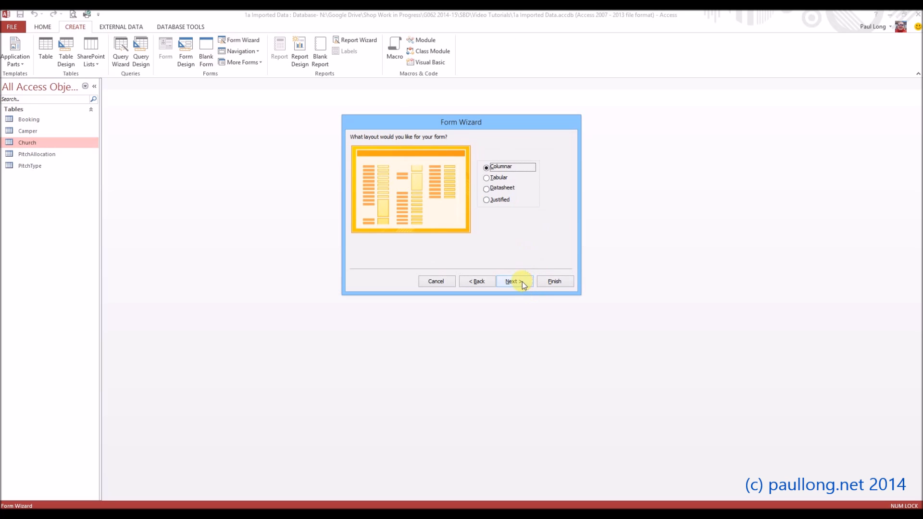
left_click(522, 282)
left_click(457, 148)
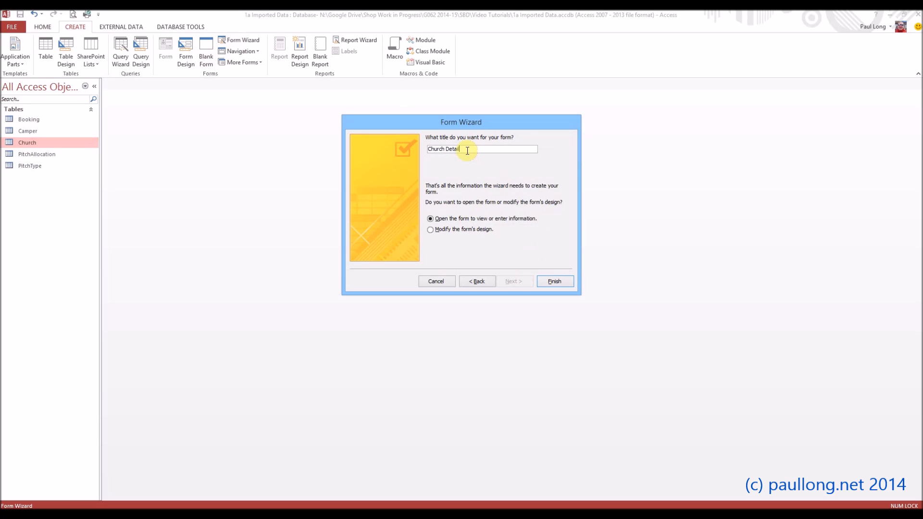
left_click(554, 281)
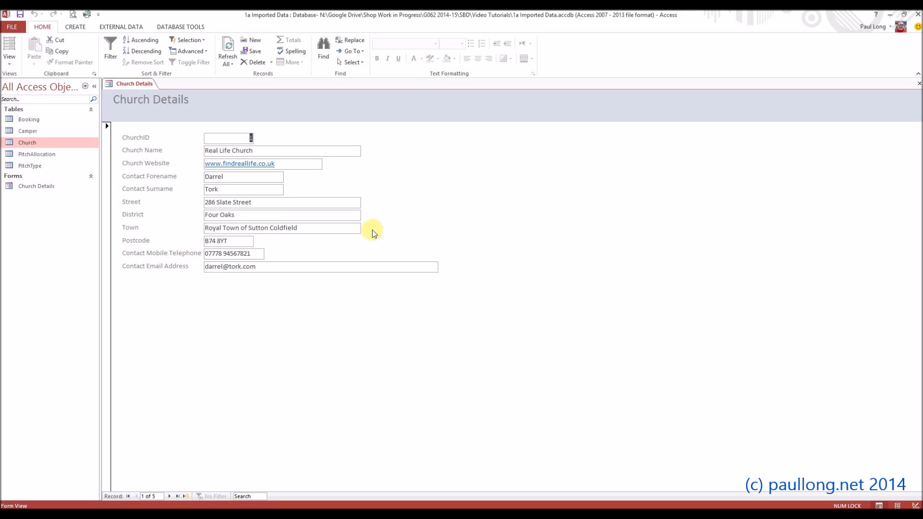
- Open the form in Design View and move all Detail fields down together to leave space above ChurchID
left_click(10, 65)
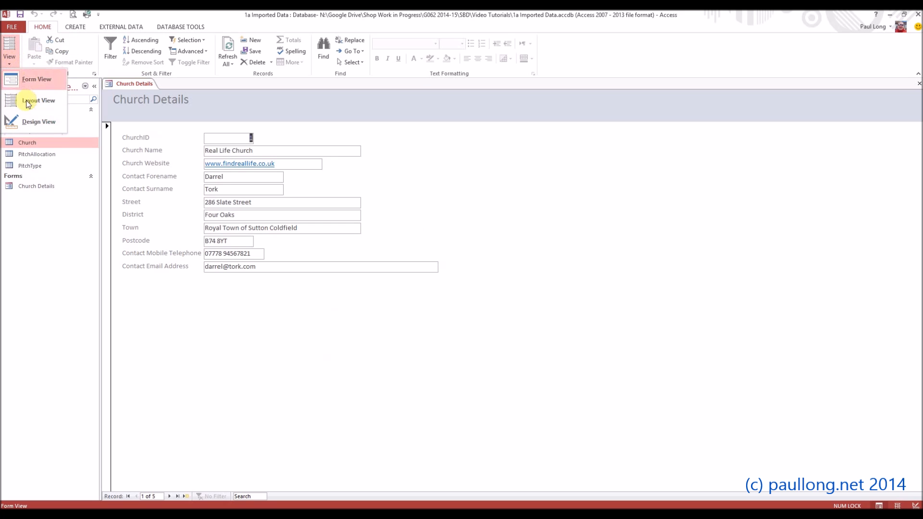
left_click(48, 123)
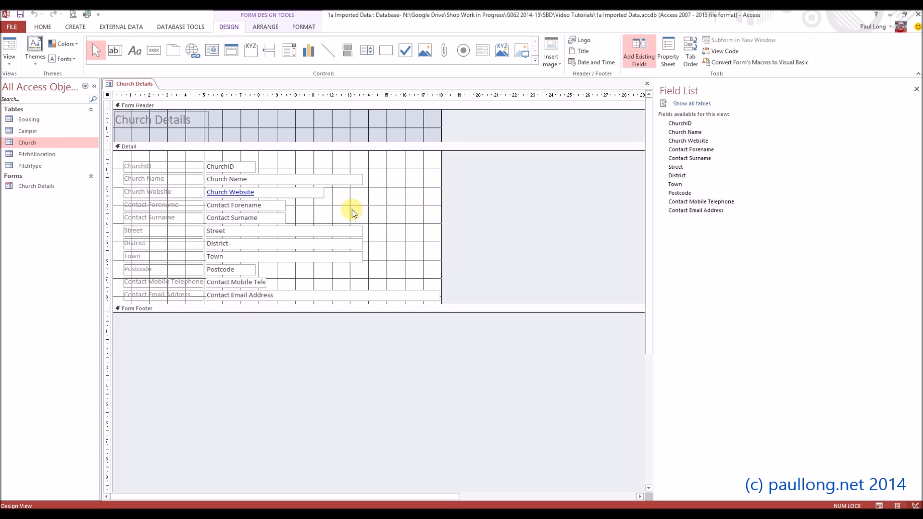
left_click_drag(431, 163, 149, 296)
left_click_drag(226, 170, 227, 187)
left_click(236, 169)
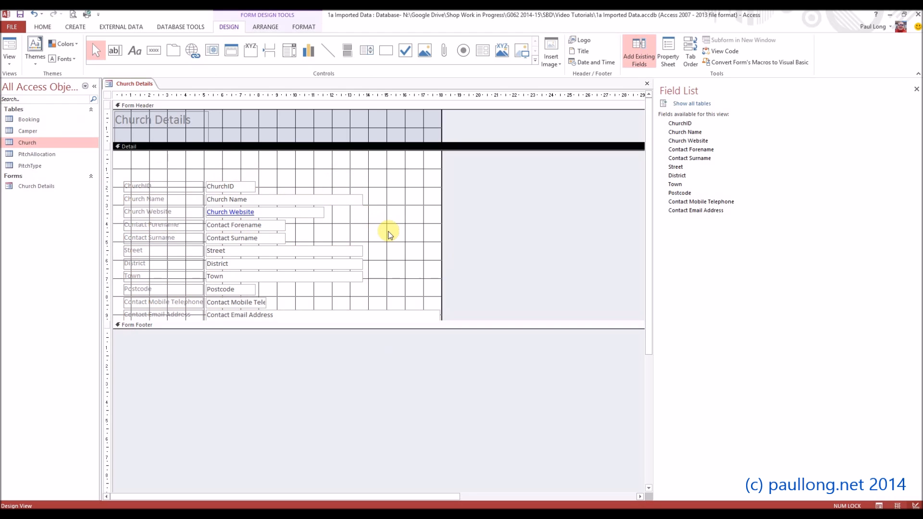
- Move all fields from Contact Forename through Contact Email Address down as one block, leaving a gap below Church Website
left_click_drag(414, 233, 162, 303)
left_click(439, 255)
left_click_drag(418, 224, 161, 323)
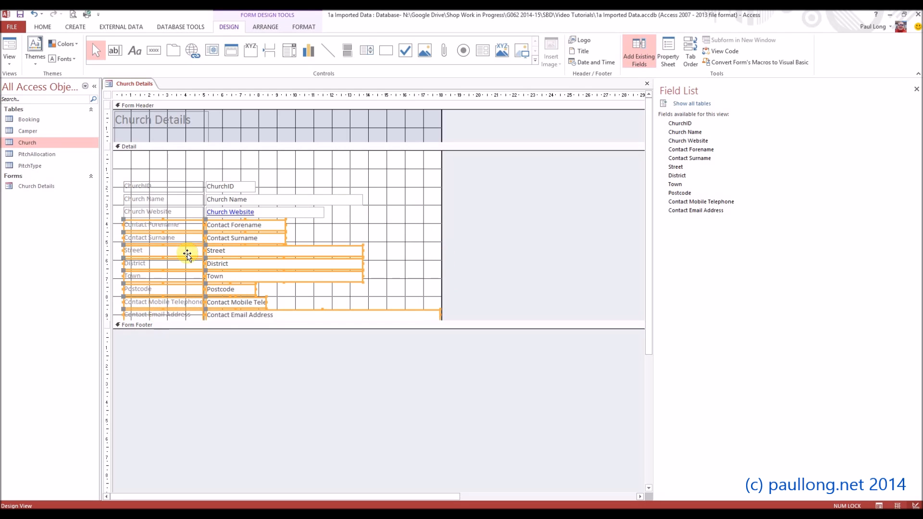
left_click_drag(189, 233, 189, 261)
left_click(219, 238)
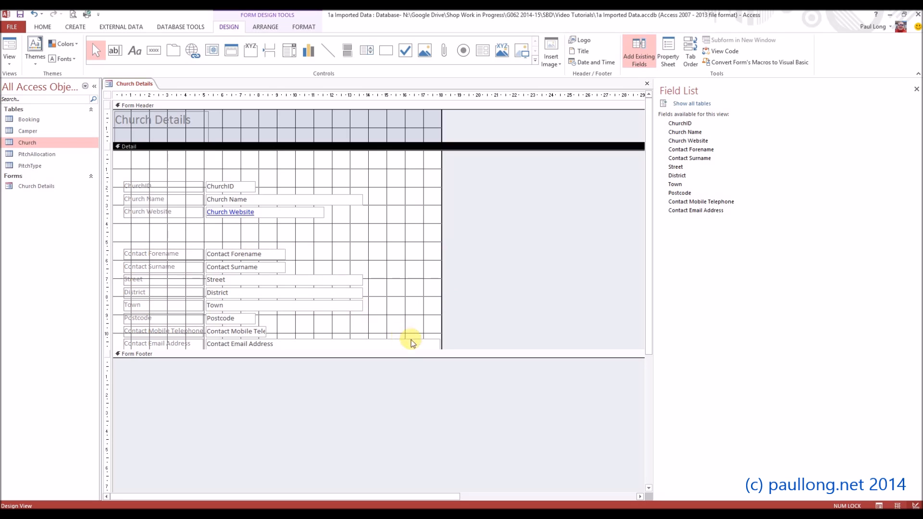
- Extend the Detail section to a height of about 15.5 and move Contact Mobile Telephone and Contact Email Address down away from Postcode
left_click_drag(401, 349, 392, 435)
left_click_drag(282, 361, 186, 326)
left_click_drag(238, 334, 239, 383)
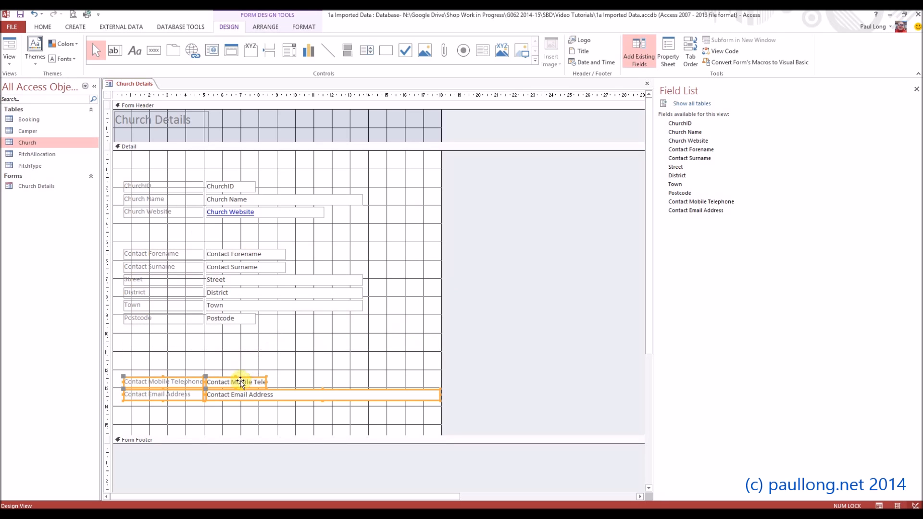
left_click(263, 355)
- Move Contact Forename and Contact Surname directly above Contact Mobile Telephone, and shift the Street to Postcode fields up slightly
left_click_drag(315, 272, 195, 361)
left_click(385, 343)
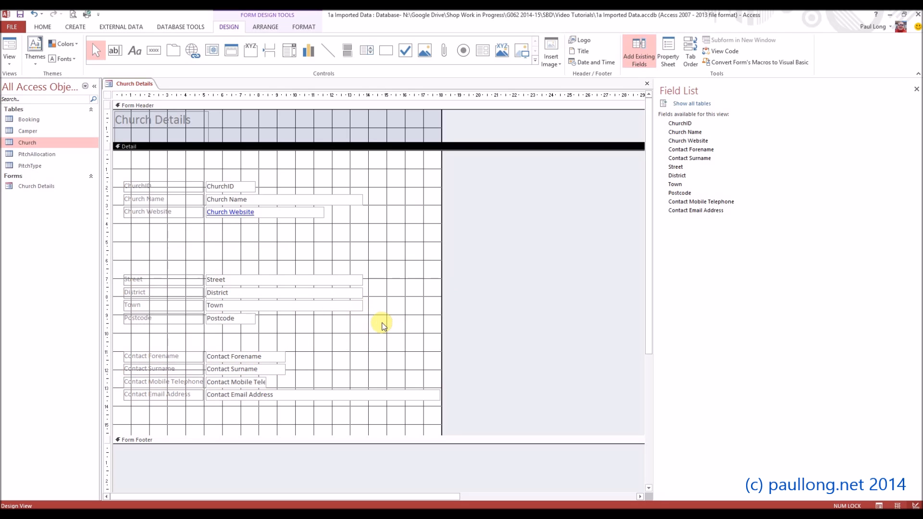
left_click_drag(264, 315, 163, 270)
left_click(243, 247)
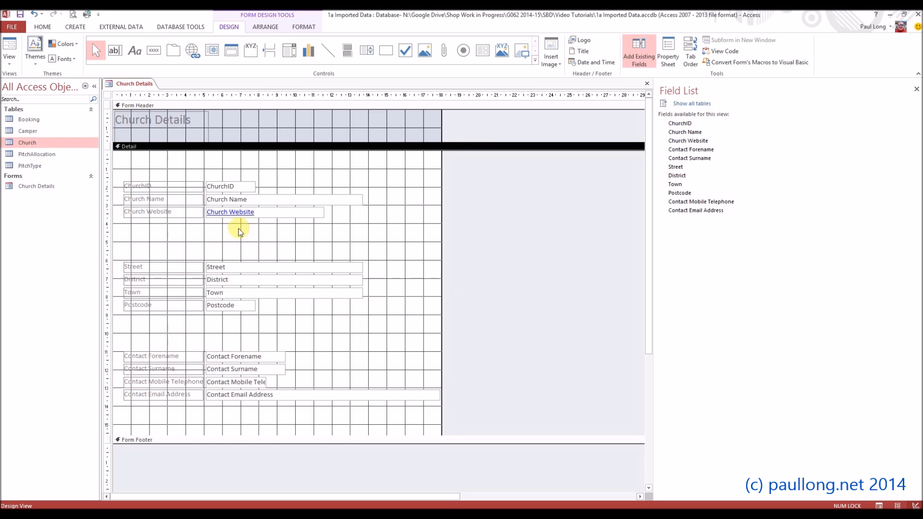
- Add a label reading Church above the ChurchID field
left_click(139, 55)
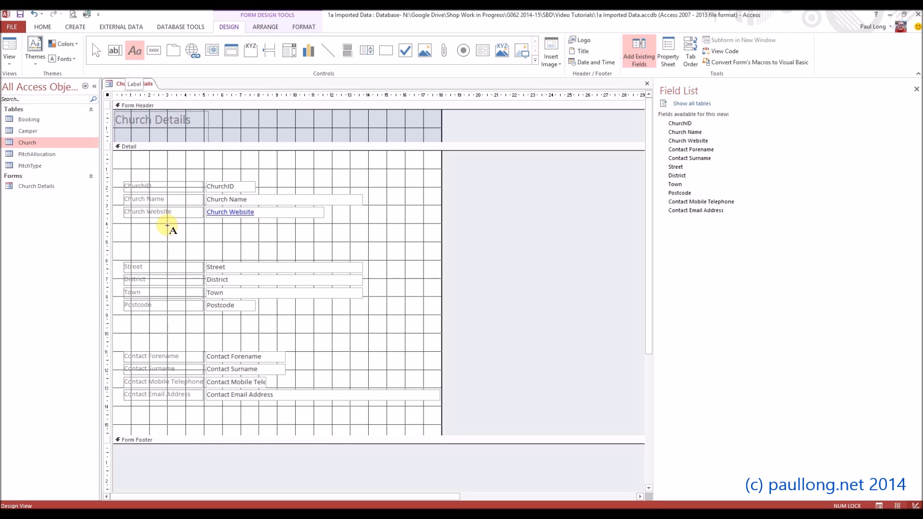
left_click_drag(125, 161, 137, 173)
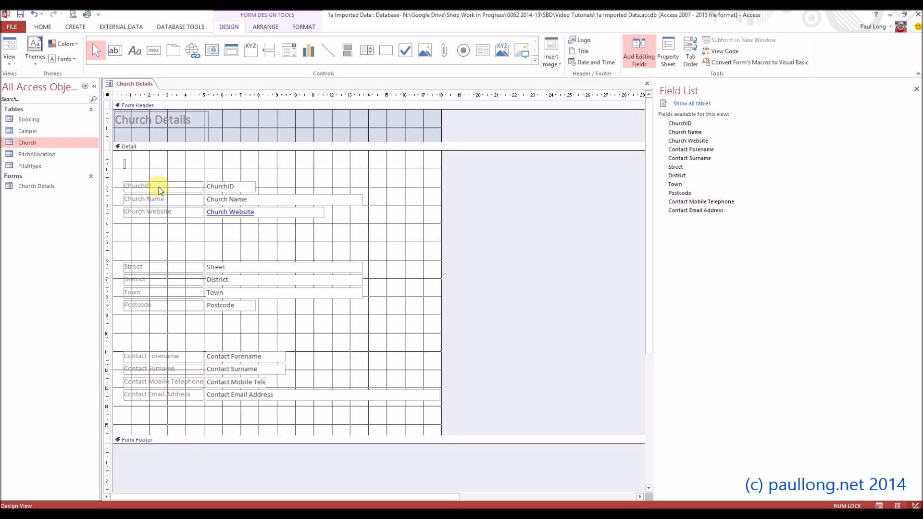
type("Church")
left_click(126, 230)
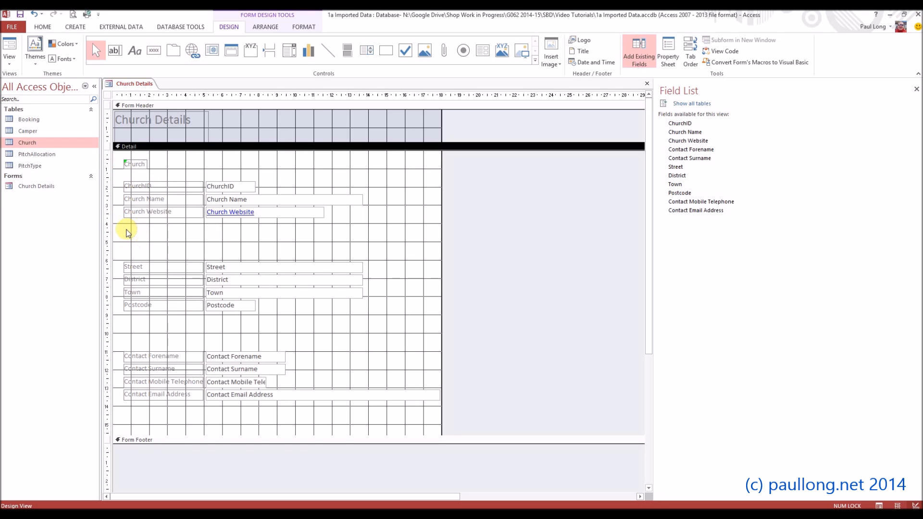
- Try to make the Address sub-heading above Street from a text box containing Address, deleting its attached label
left_click(118, 53)
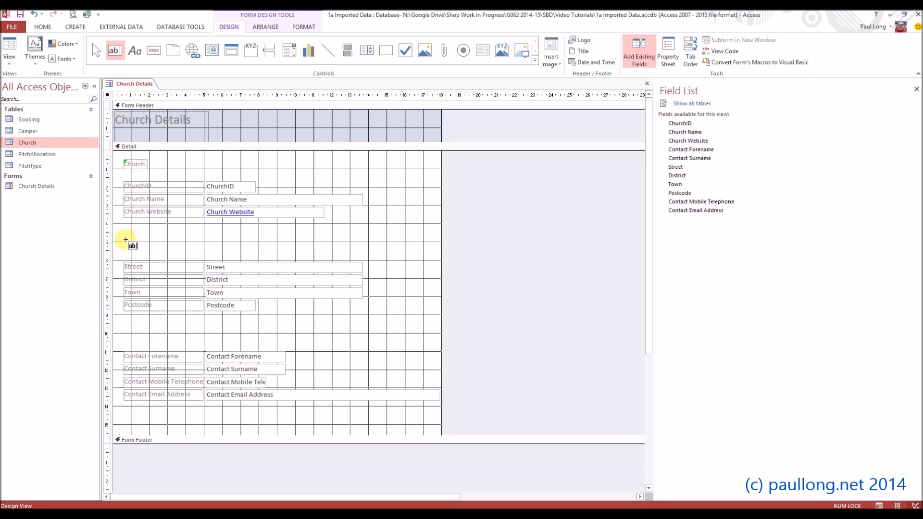
left_click(179, 239)
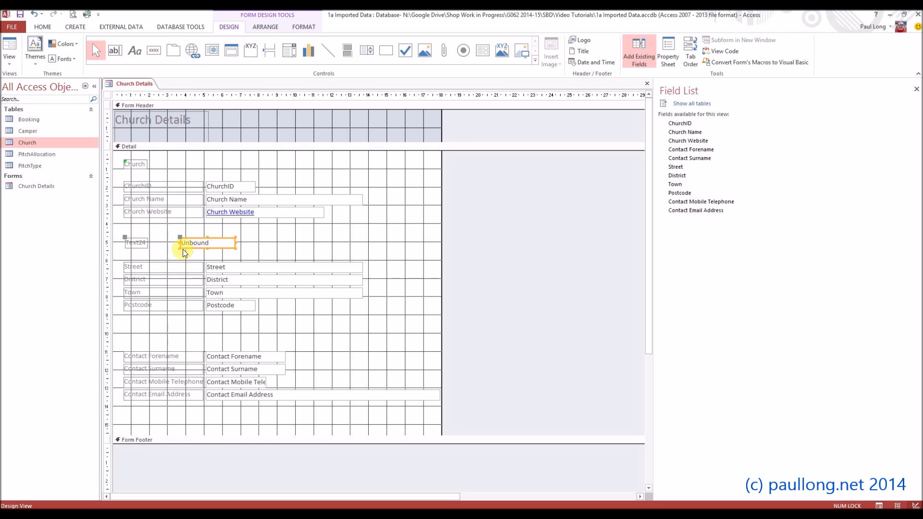
left_click(138, 246)
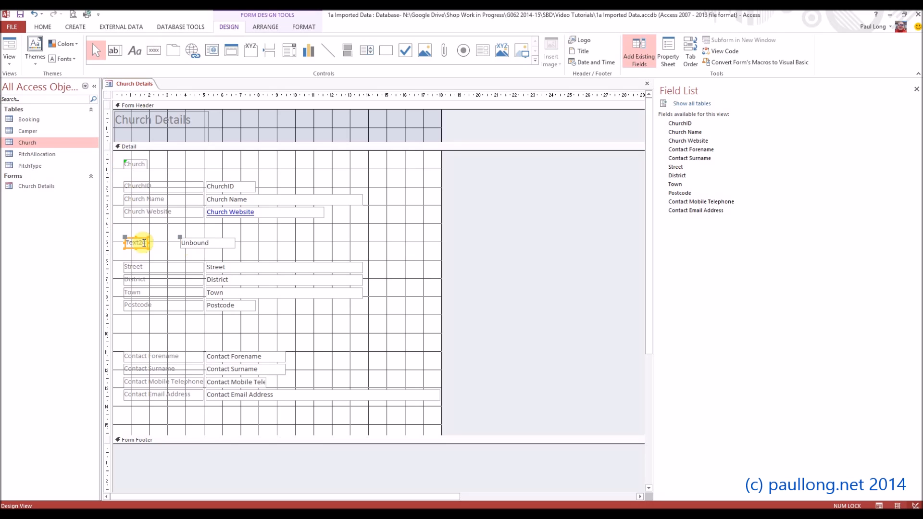
left_click(218, 245)
left_click(182, 239)
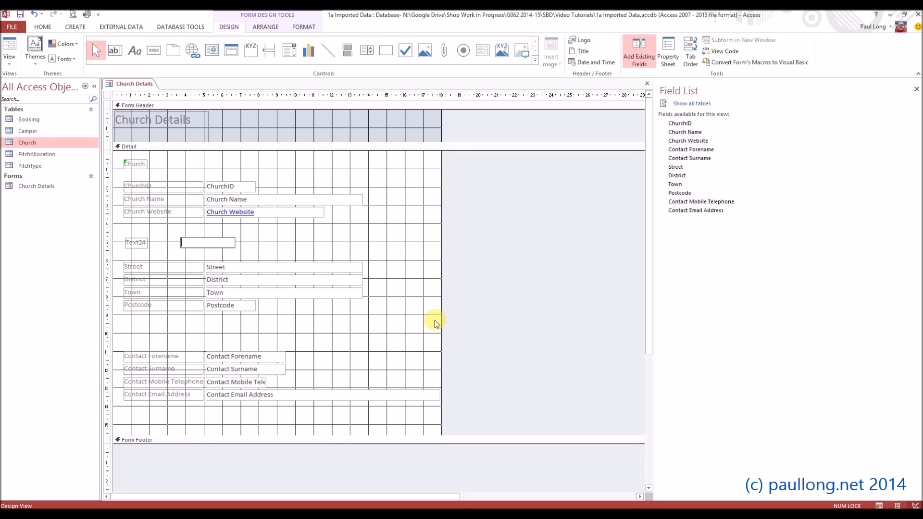
type("Address")
left_click(139, 243)
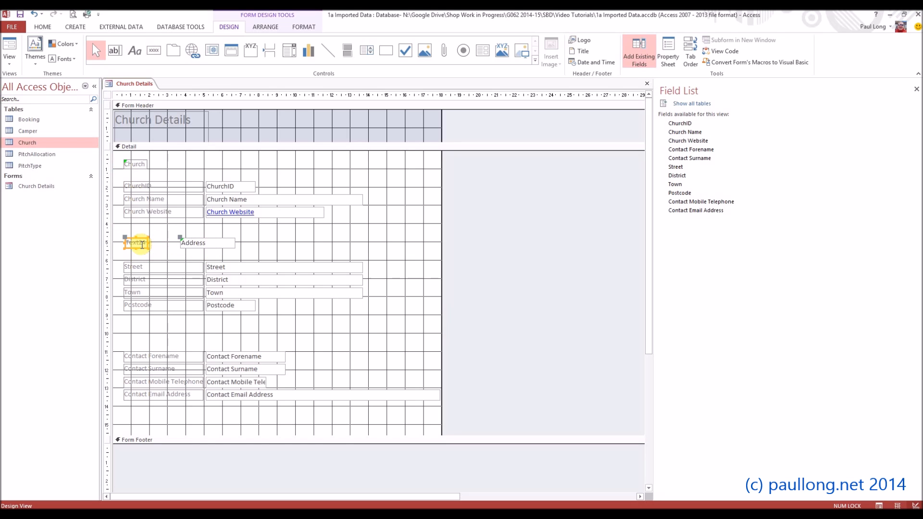
key("Delete")
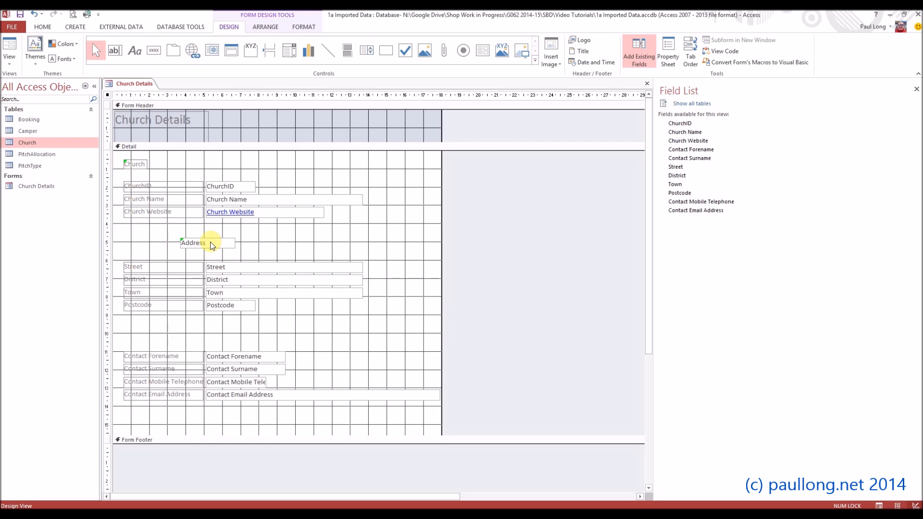
- Preview the form in Form View, return to Design View and delete the Address text box
left_click(9, 48)
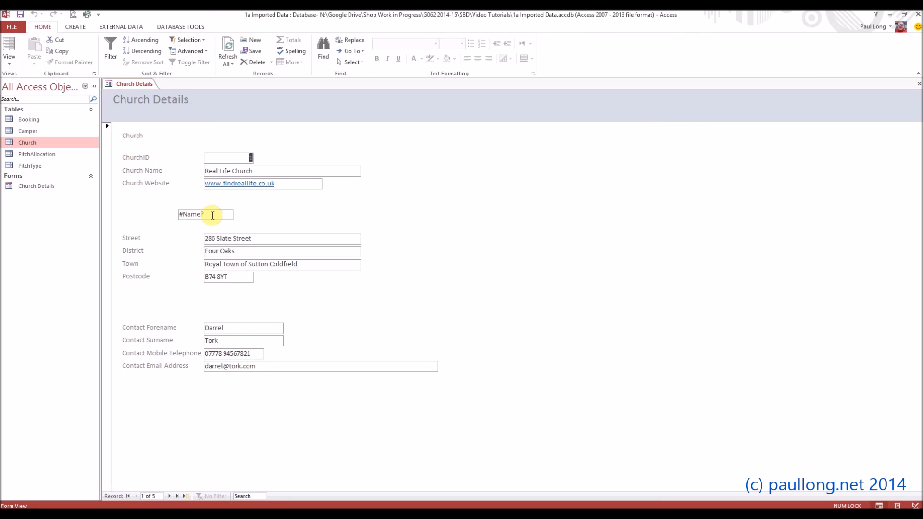
left_click(8, 62)
left_click(34, 116)
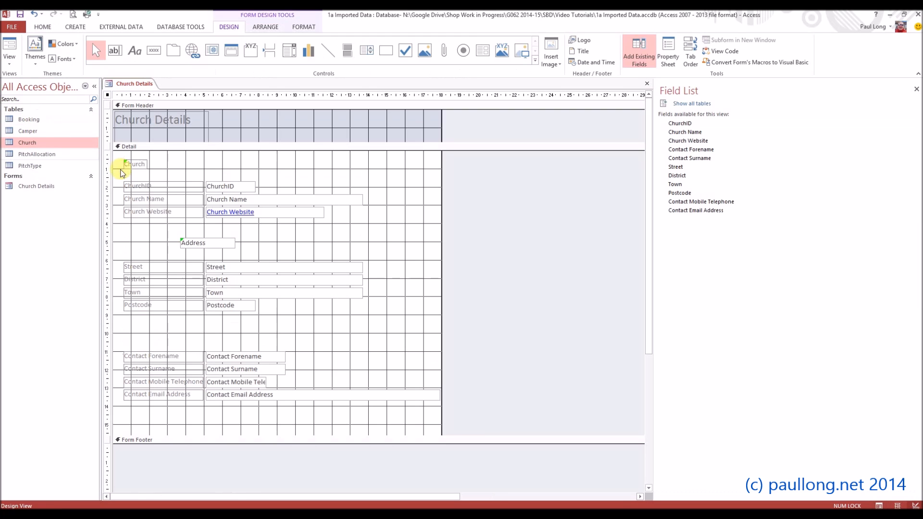
left_click(196, 255)
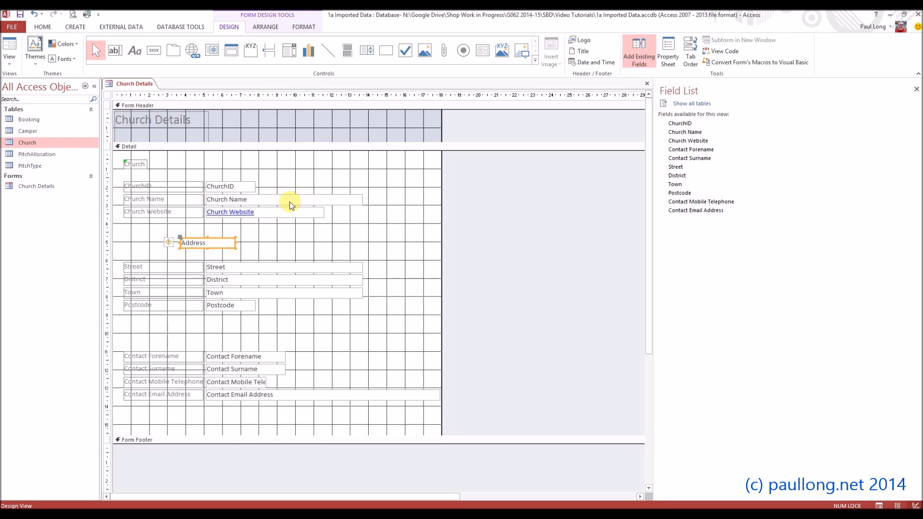
key("Delete")
- Add a label reading Address above the Street field
left_click(135, 50)
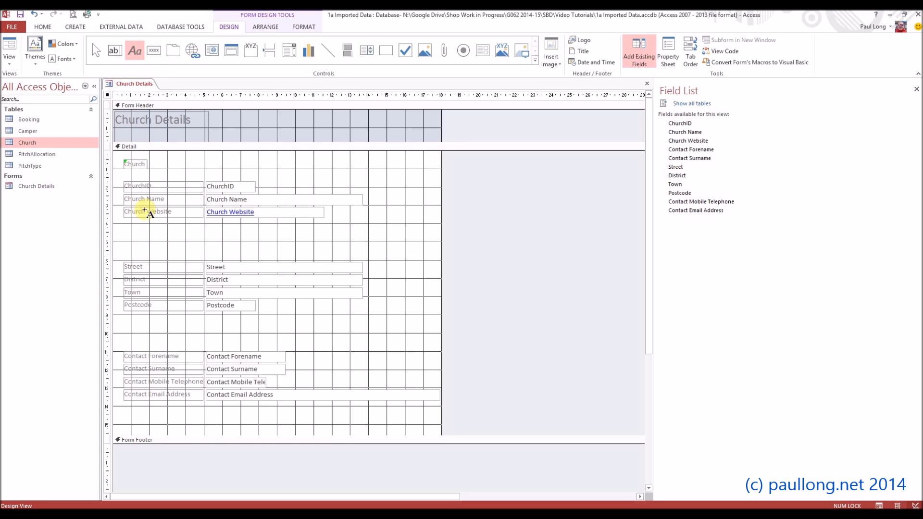
left_click(126, 246)
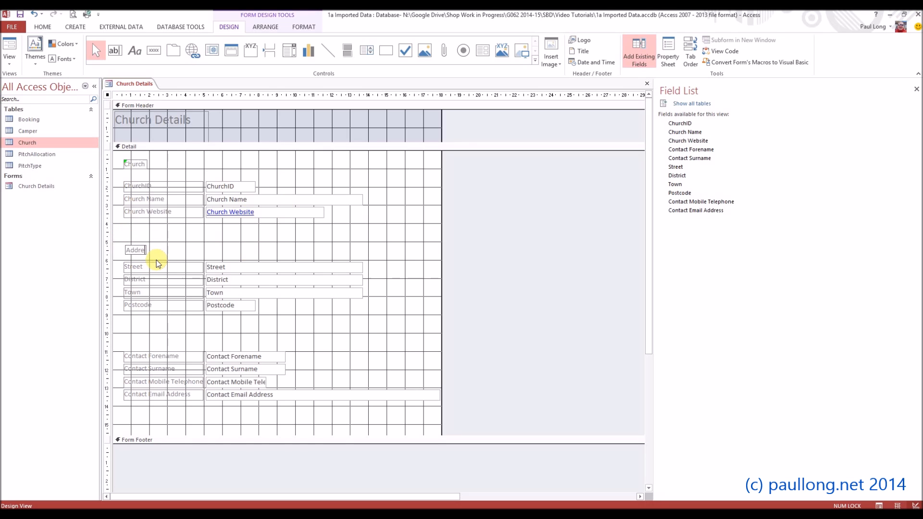
left_click(139, 327)
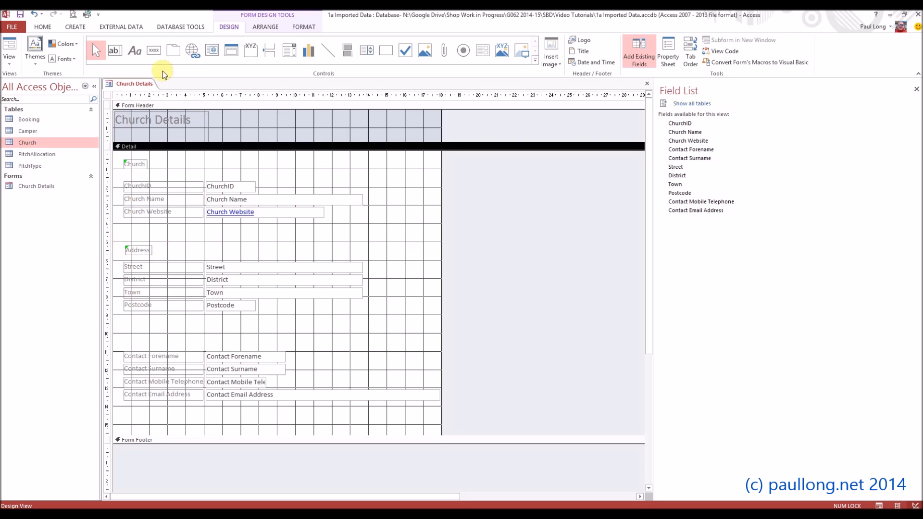
- Add a label reading Contact above the Contact Forename field
left_click(133, 53)
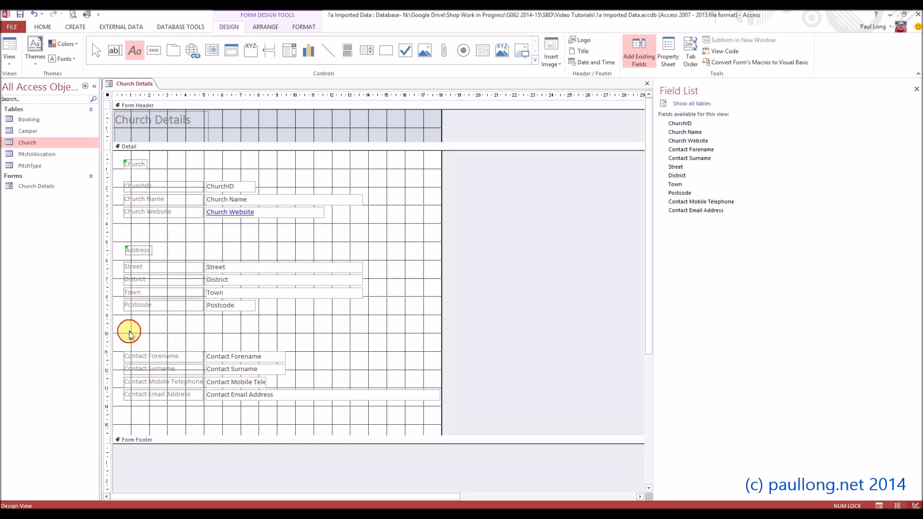
left_click(129, 332)
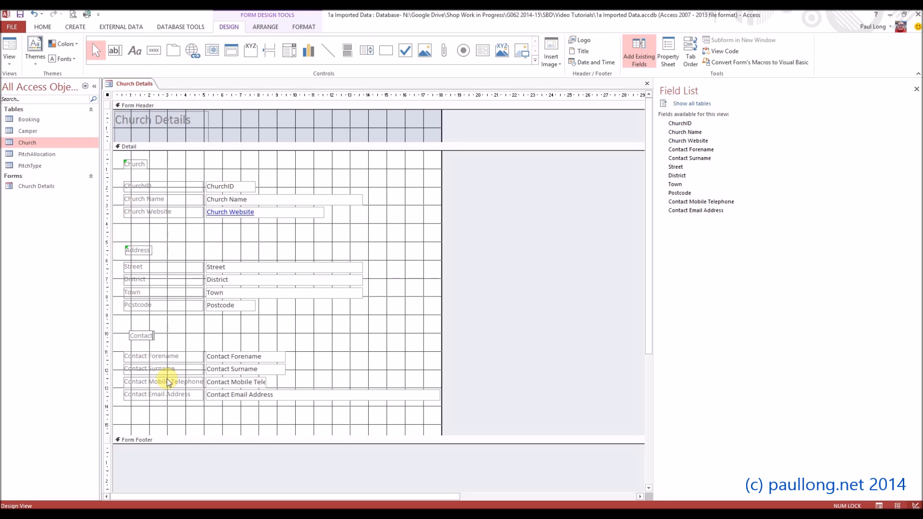
left_click(171, 335)
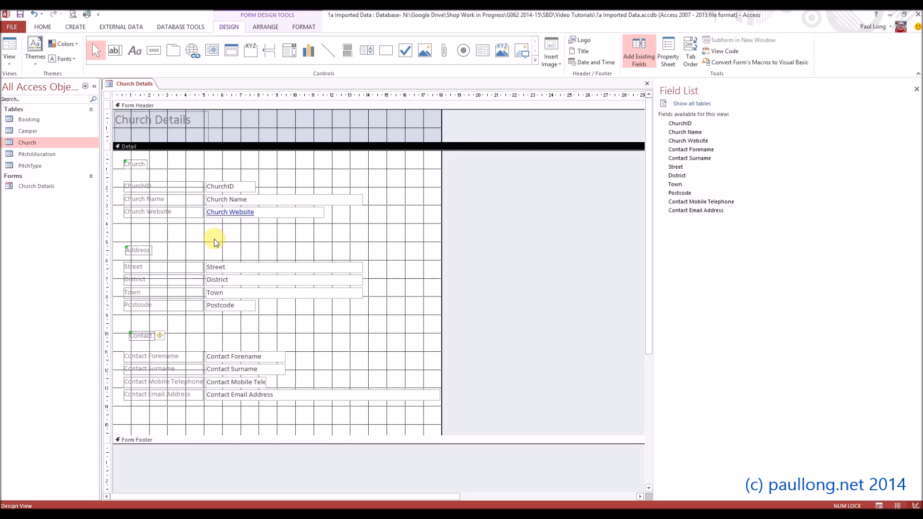
- Set the font of all the form's headings, labels and fields to Times New Roman
left_click_drag(413, 418, 137, 121)
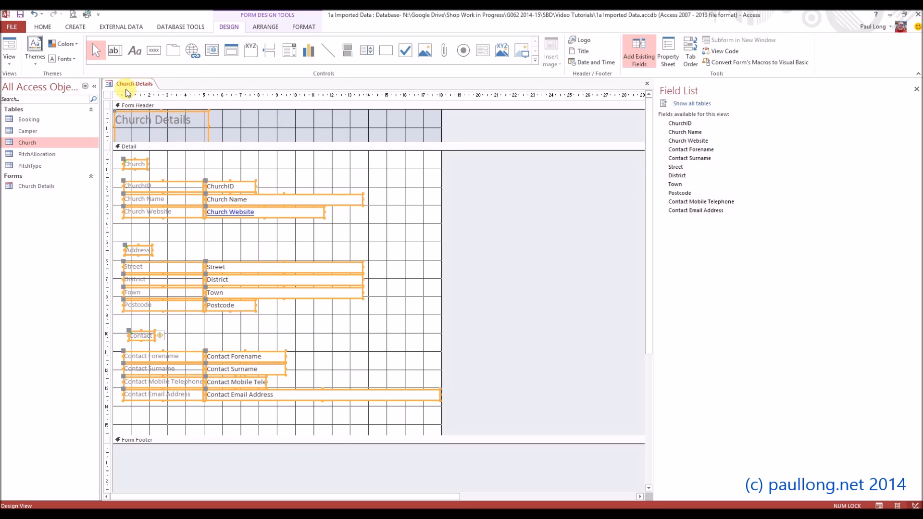
left_click(302, 27)
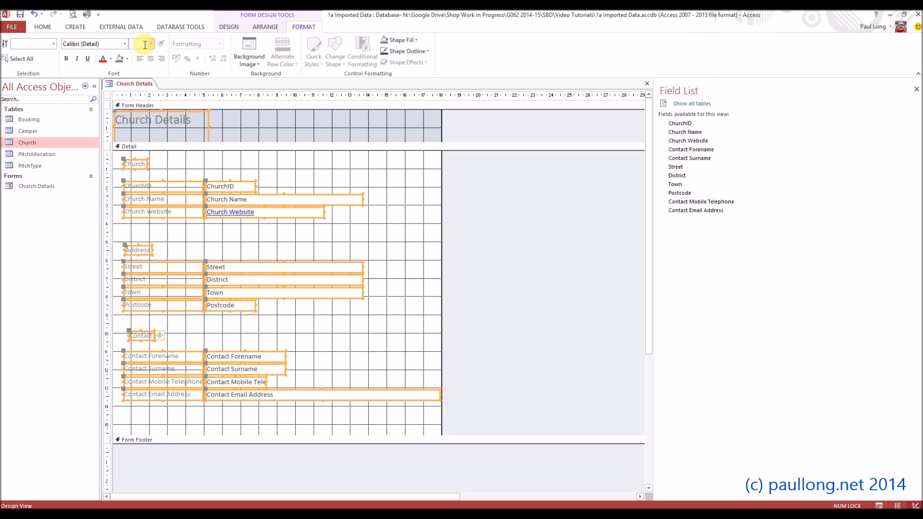
left_click(125, 44)
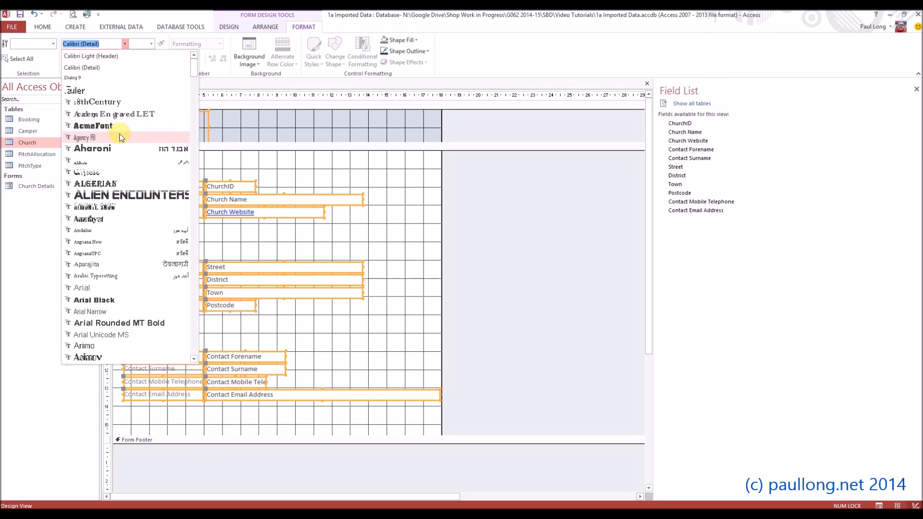
type("Times New Roman")
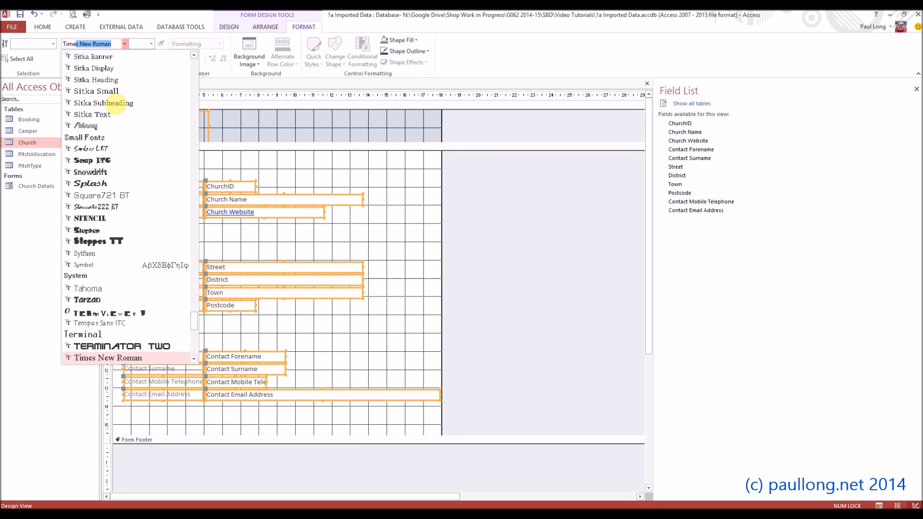
key("Return")
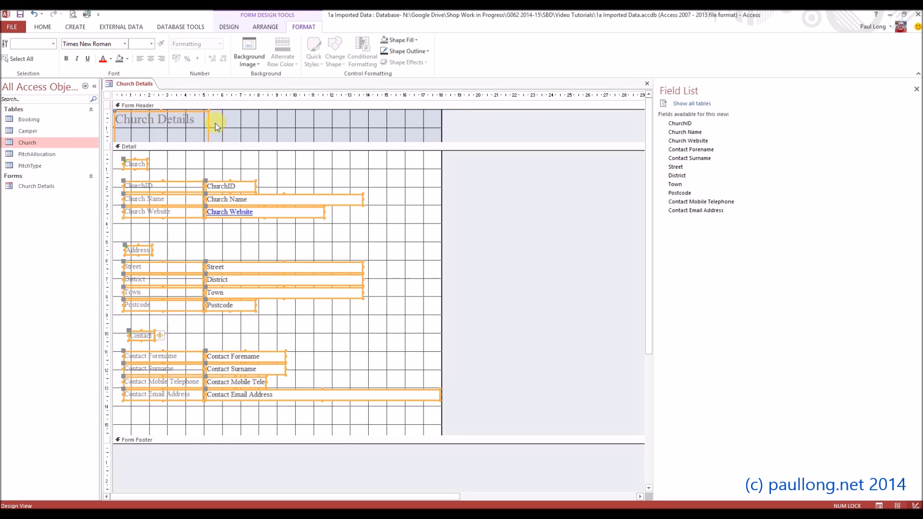
- Set the font colour of all the selected form controls to Automatic black
left_click(110, 59)
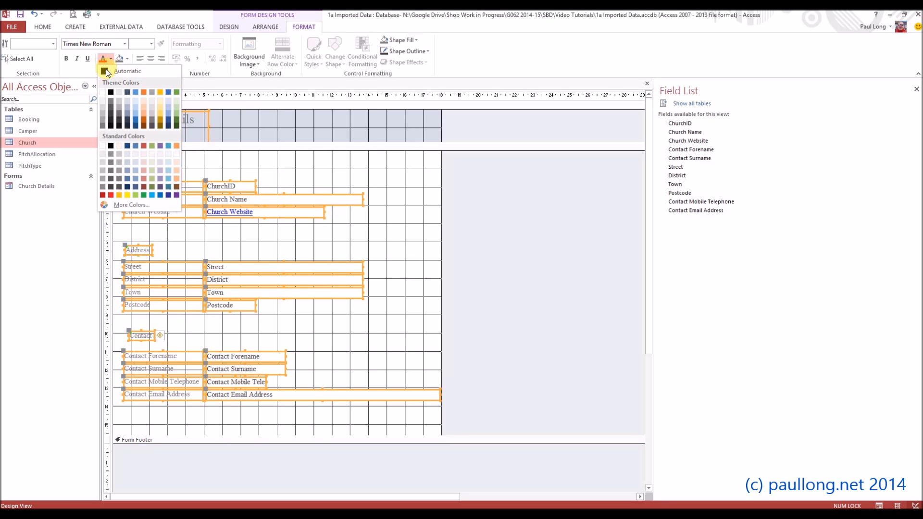
left_click(106, 69)
left_click(170, 229)
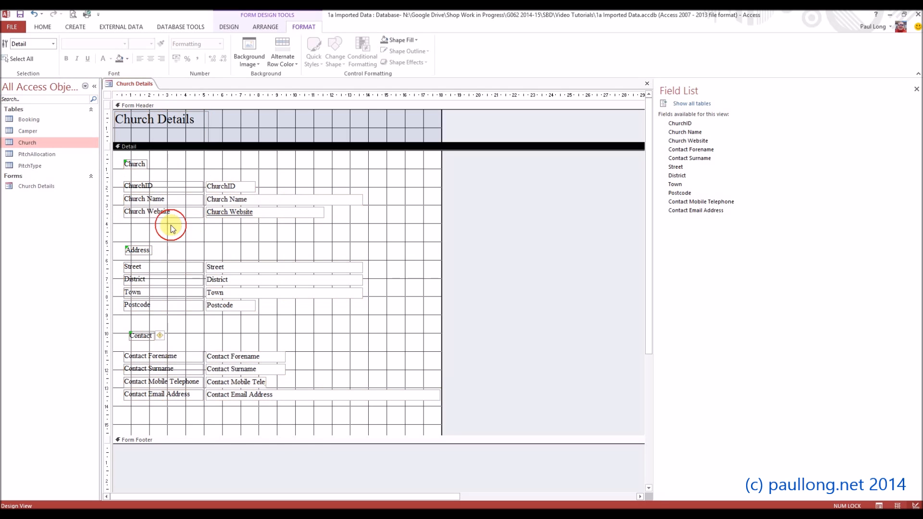
- Check the font settings of the Church field labels, and view the house style requirements in the questions PDF in Adobe Reader
left_click(147, 187)
left_click(153, 199)
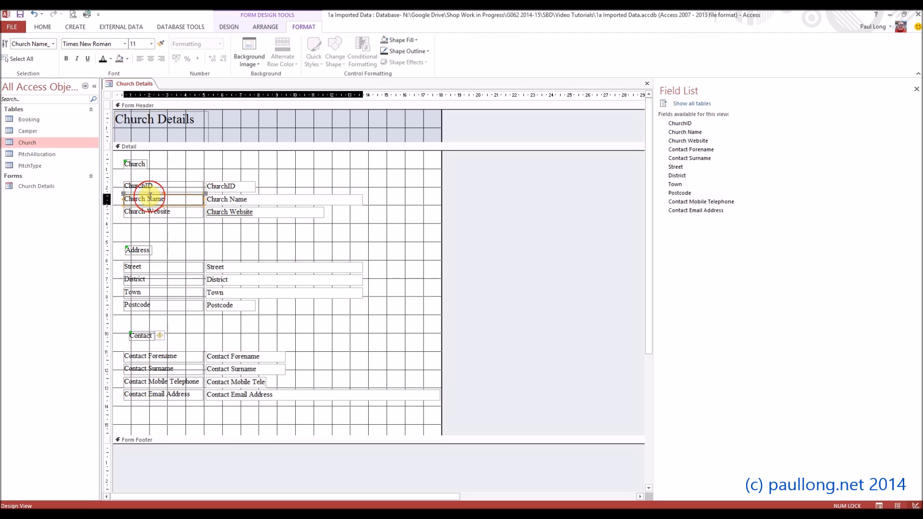
left_click(163, 212)
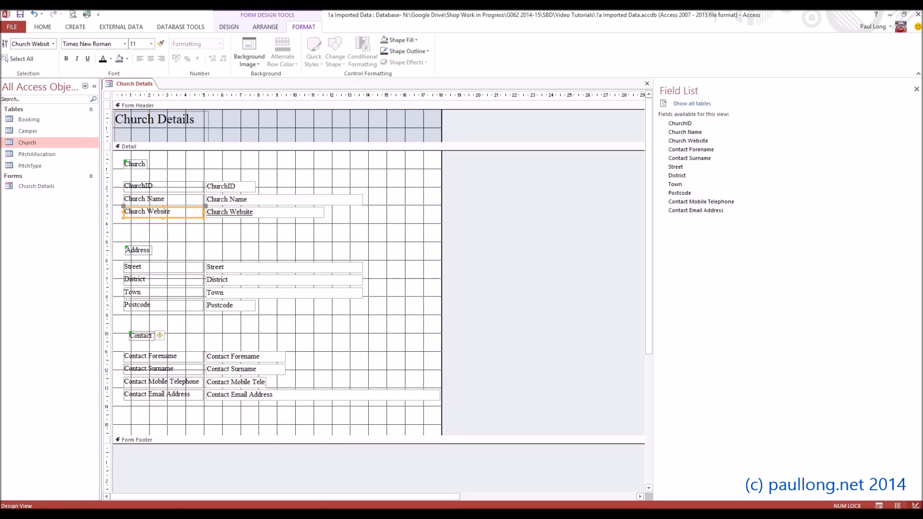
left_click(236, 481)
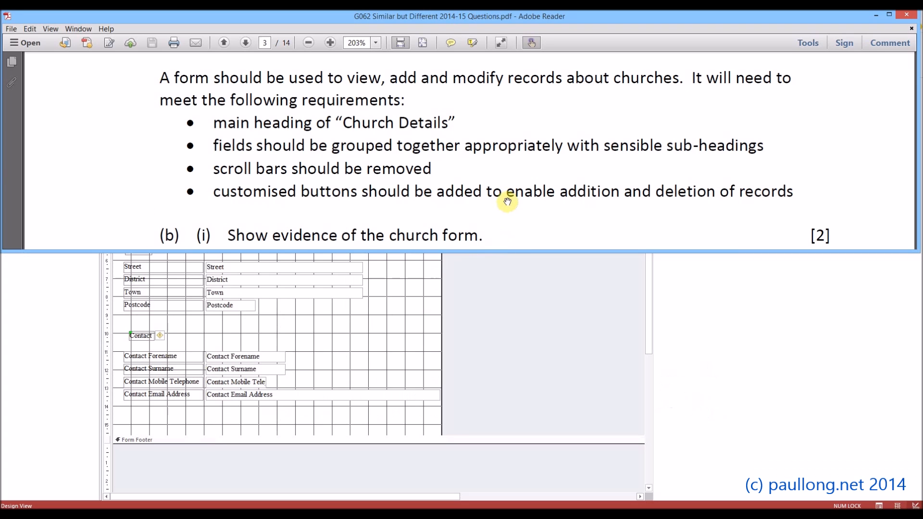
scroll(596, 187, "up", 5)
scroll(596, 176, "up", 10)
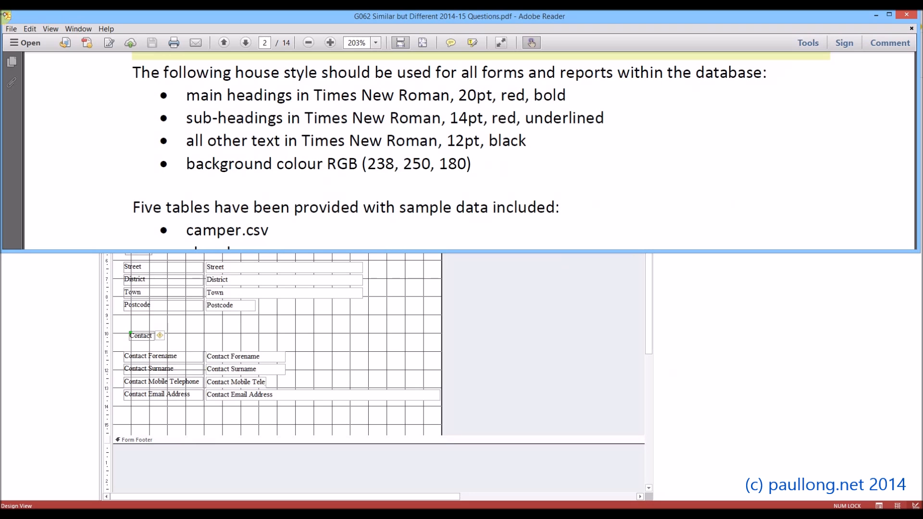
left_click_drag(4, 13, 459, 138)
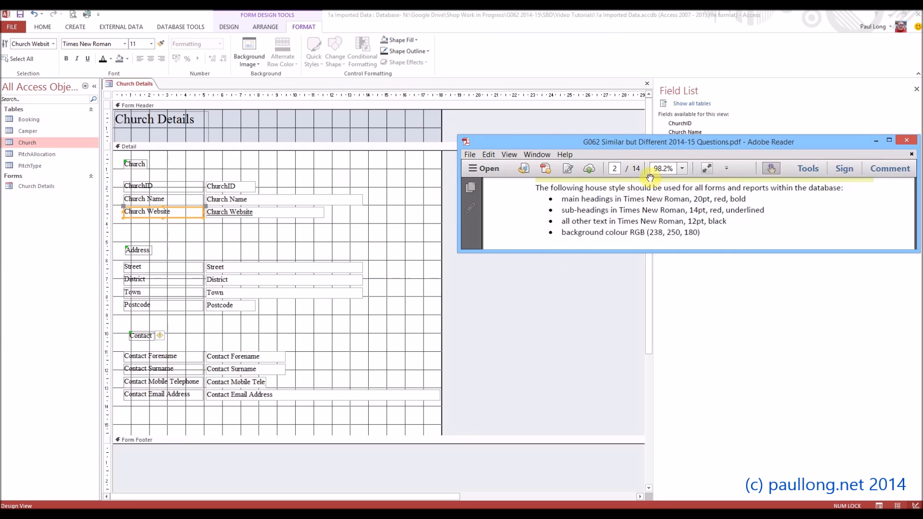
left_click_drag(653, 147, 657, 321)
- Format the Church Details main heading in the form header as red and bold
left_click(140, 132)
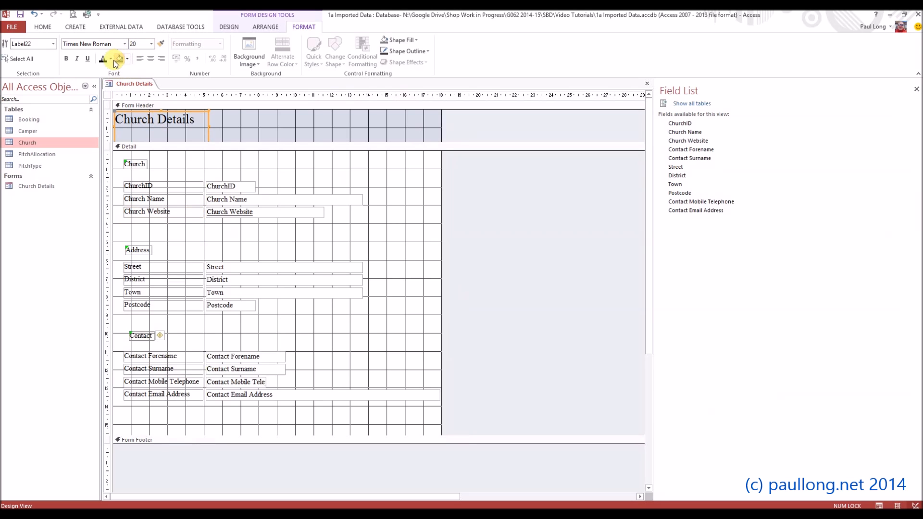
left_click(111, 59)
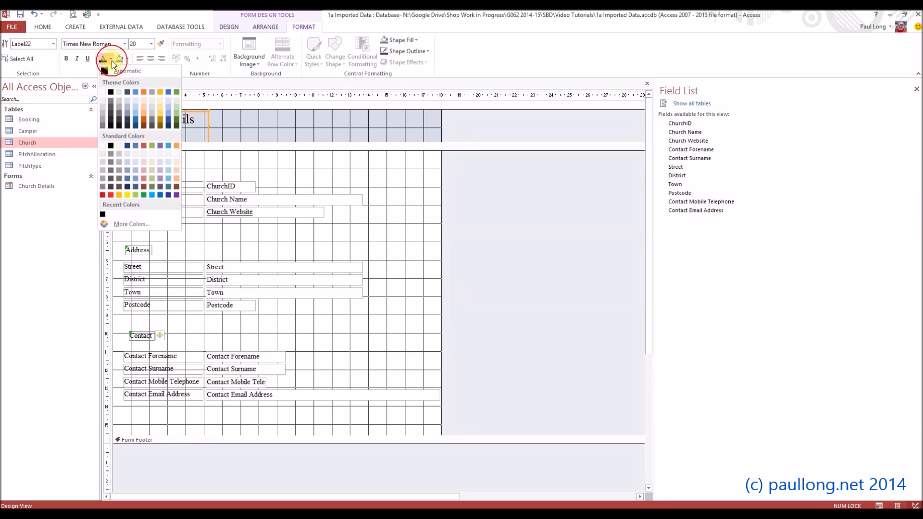
left_click(114, 195)
left_click(67, 58)
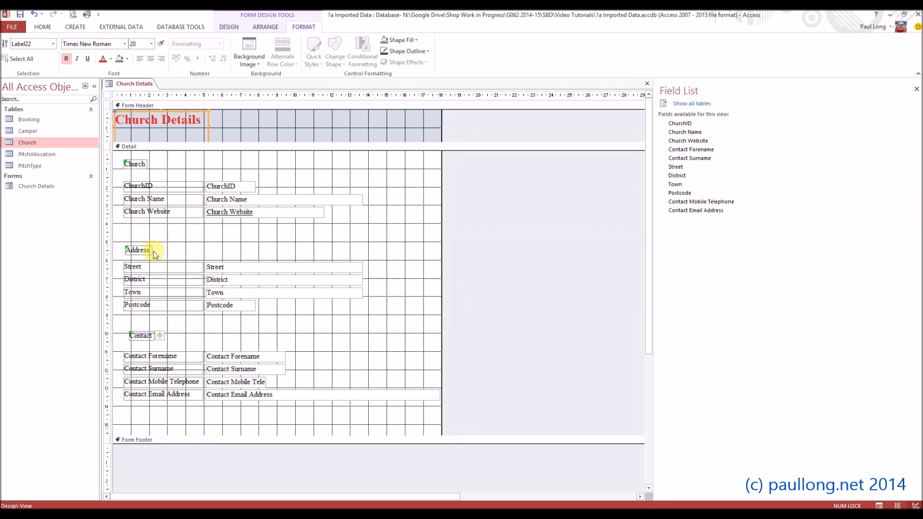
- Format the Church sub-heading as 14 pt, red and underlined
left_click(139, 164)
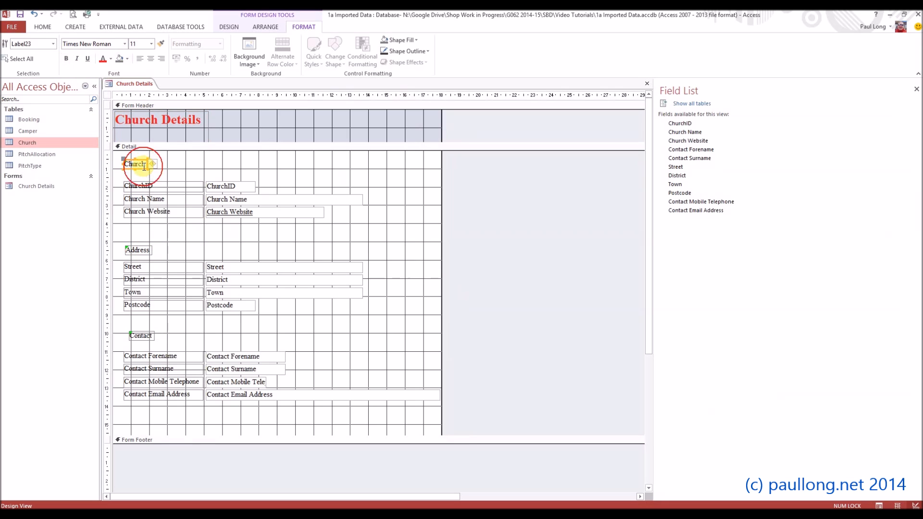
left_click(151, 44)
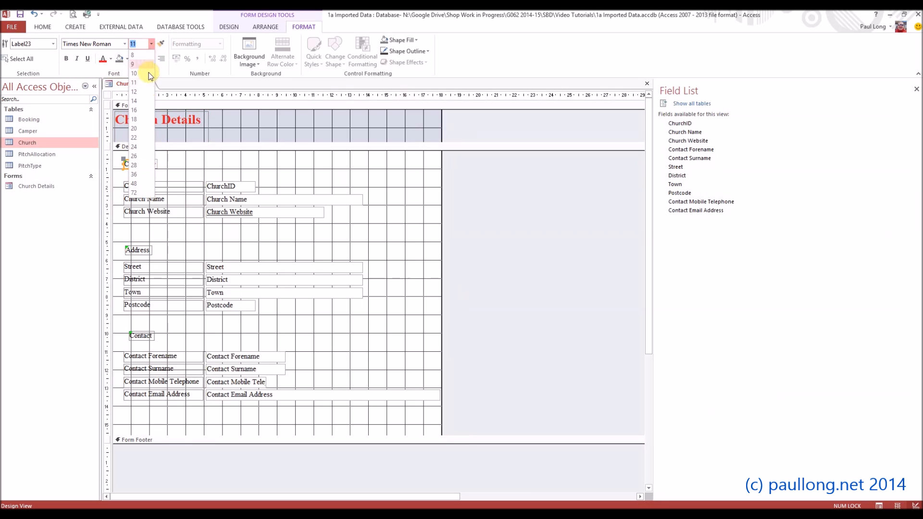
left_click(138, 98)
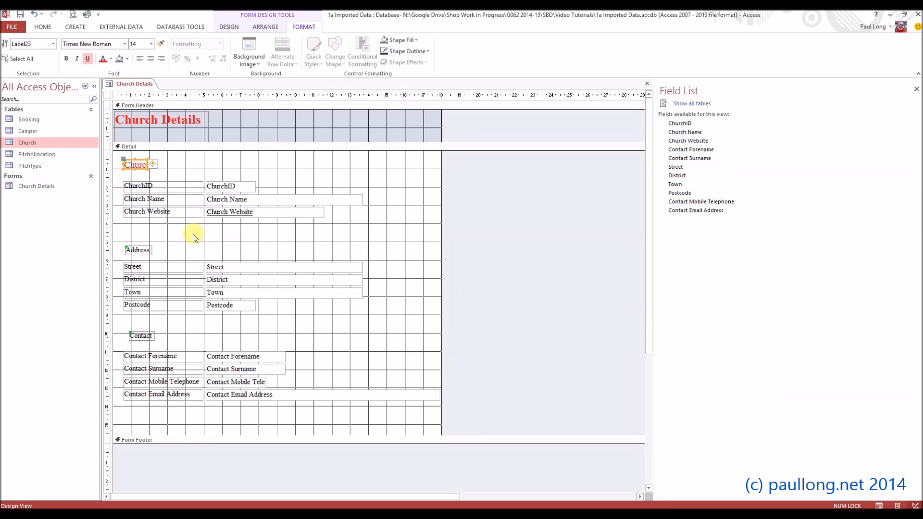
- Colour the Address and Contact sub-headings red and underline them
left_click_drag(142, 251, 148, 249)
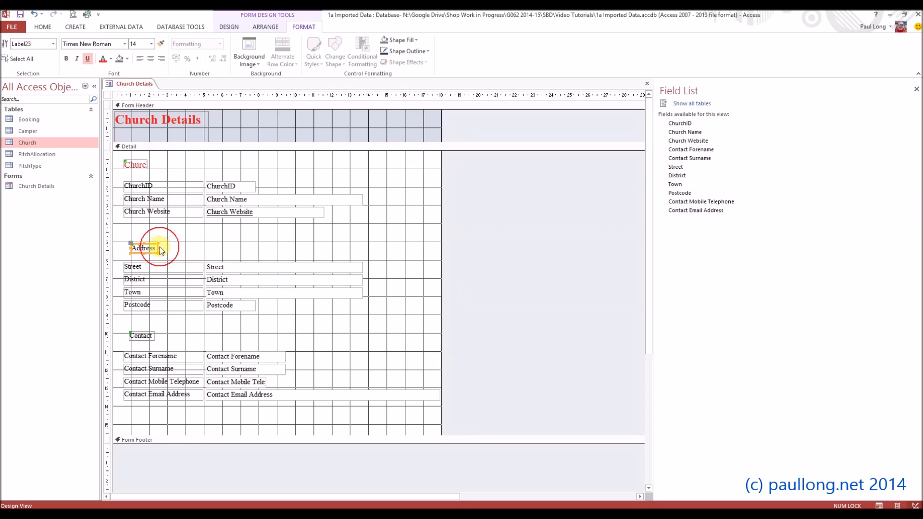
left_click(142, 340, "shift")
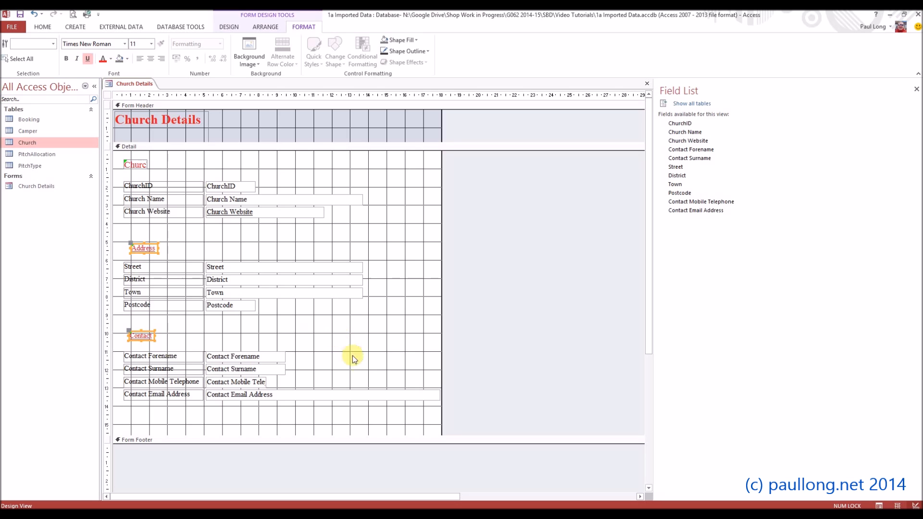
left_click(371, 394)
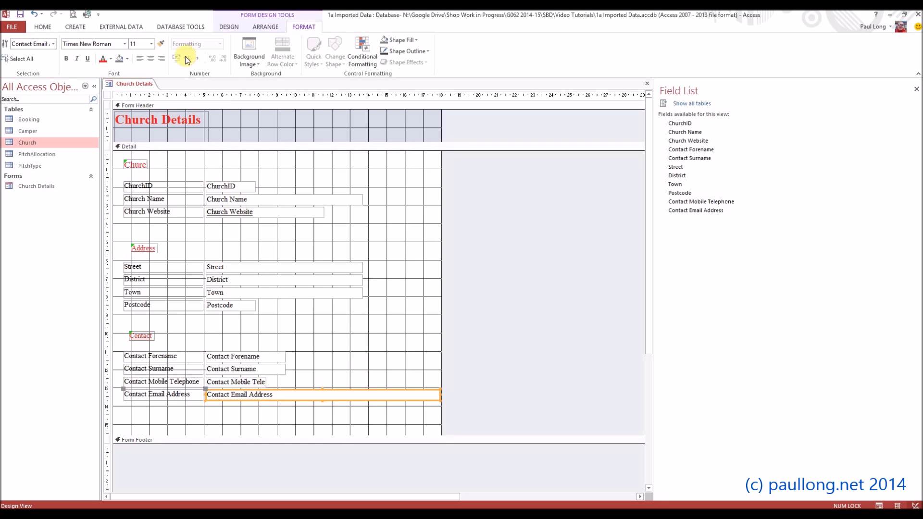
- Set the font size of all field labels and text boxes in the Detail section to 12, leaving out the three sub-headings
left_click_drag(389, 424, 120, 155)
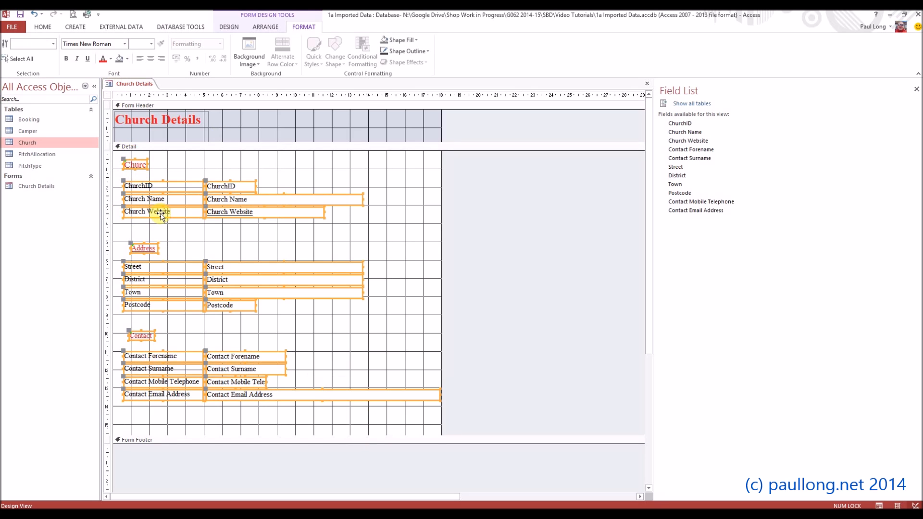
left_click(137, 168, "shift")
left_click(140, 247, "shift")
left_click(132, 334, "shift")
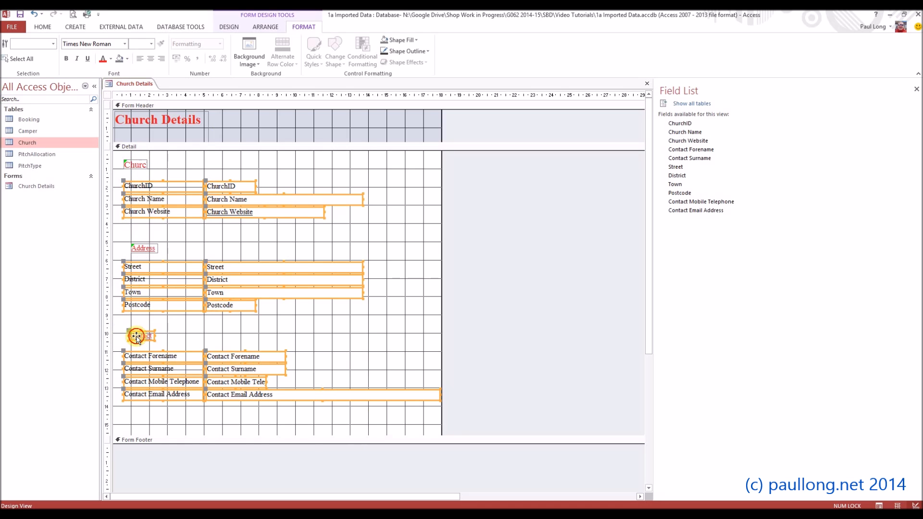
left_click(152, 44)
left_click(139, 92)
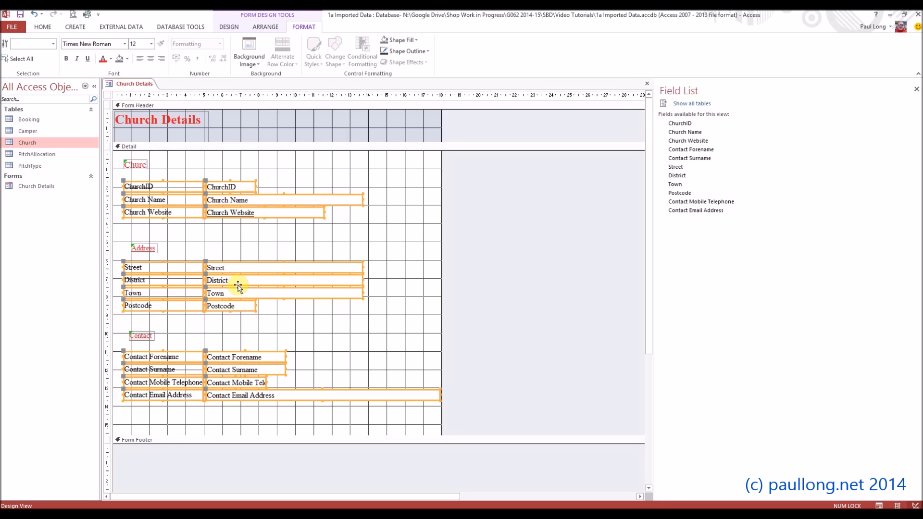
- Set the font size of the Address and Contact sub-headings to 14
left_click(148, 248)
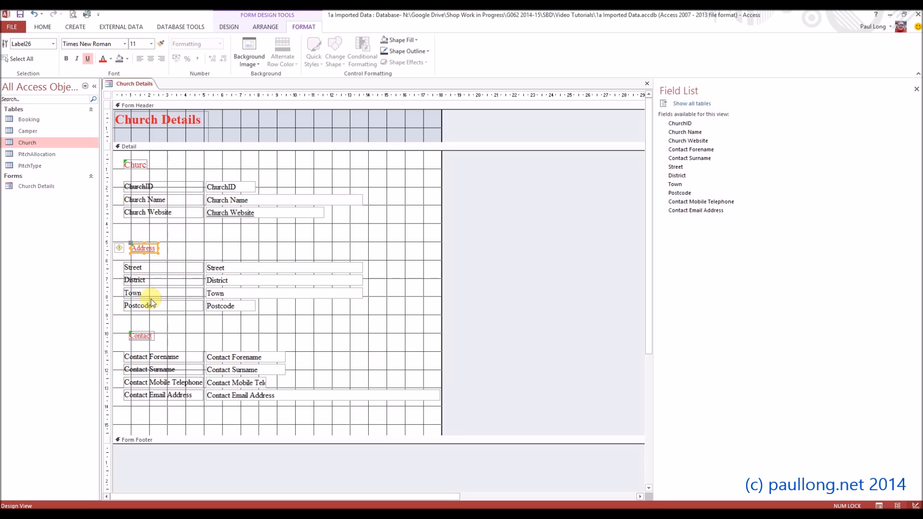
left_click(140, 335, "shift")
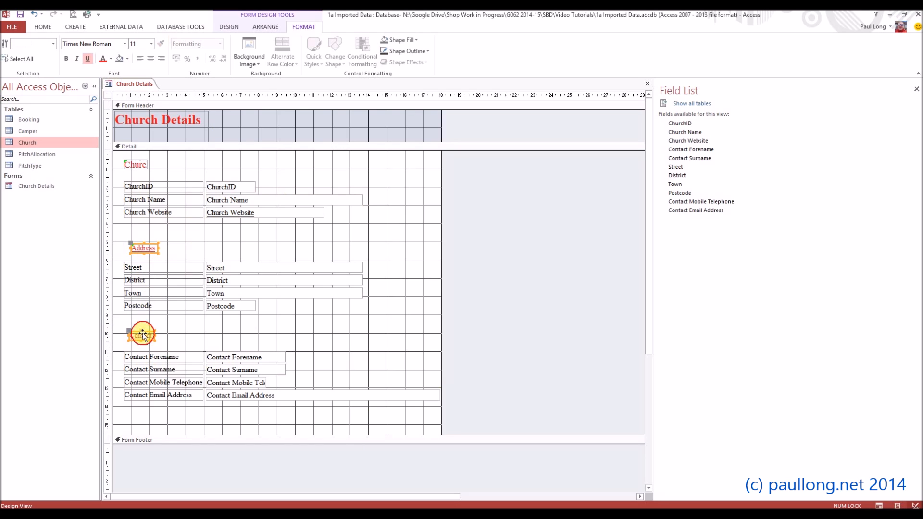
left_click(153, 45)
left_click(144, 101)
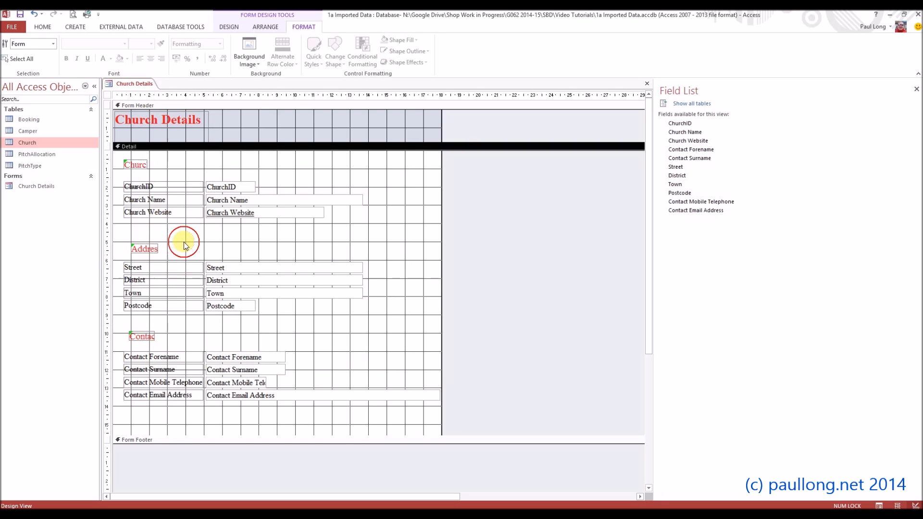
- Widen the Address and Church sub-heading labels so their full text fits
left_click(151, 252)
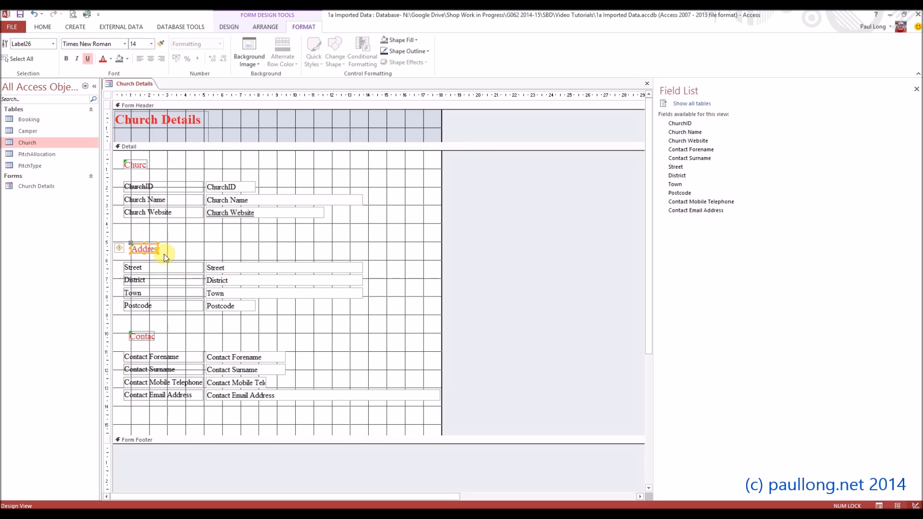
mouse_move(157, 249)
left_mouse_down()
mouse_move(177, 250)
mouse_move(153, 257)
left_mouse_up()
left_click(150, 167)
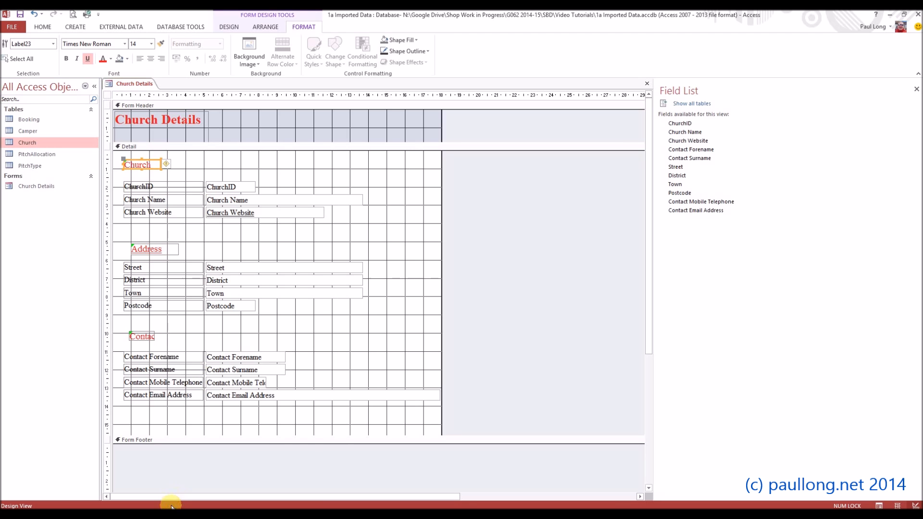
- Check the required background colour in the house style PDF and select the form's Detail section
mouse_move(171, 506)
left_click(267, 455)
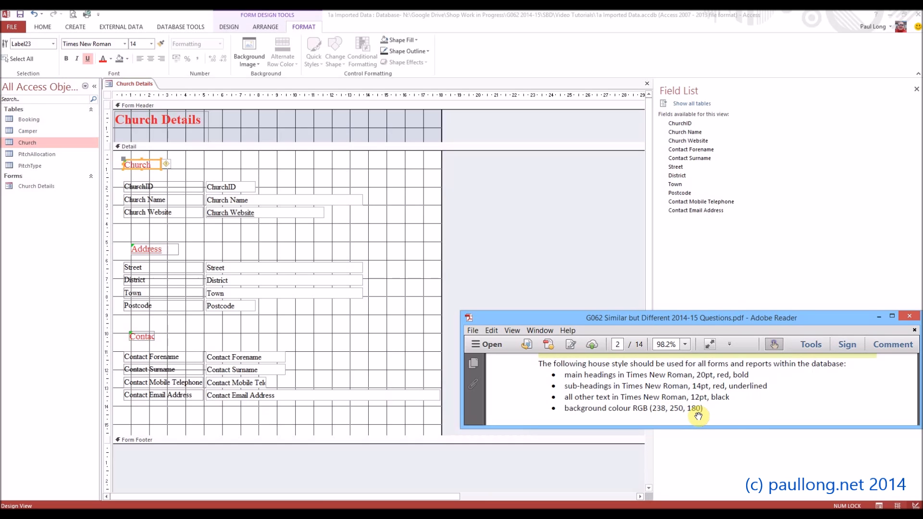
left_click(295, 148)
right_click(299, 151)
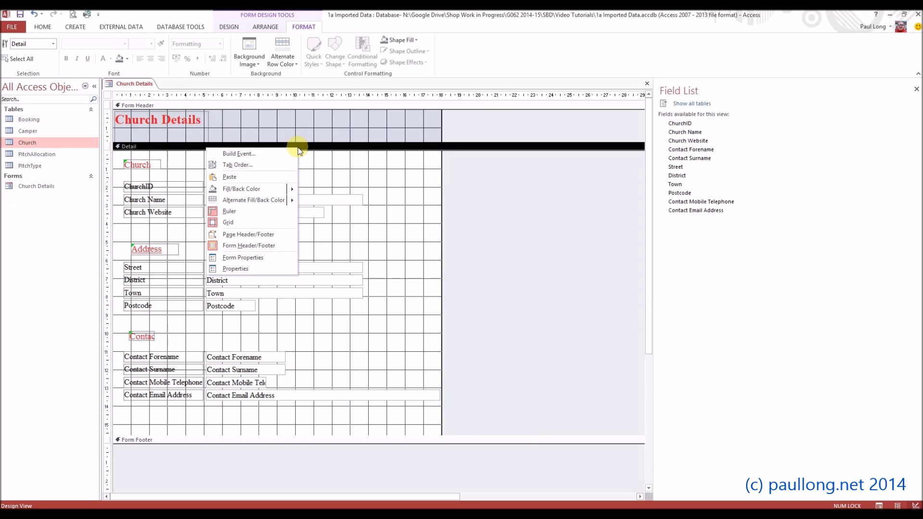
mouse_move(254, 188)
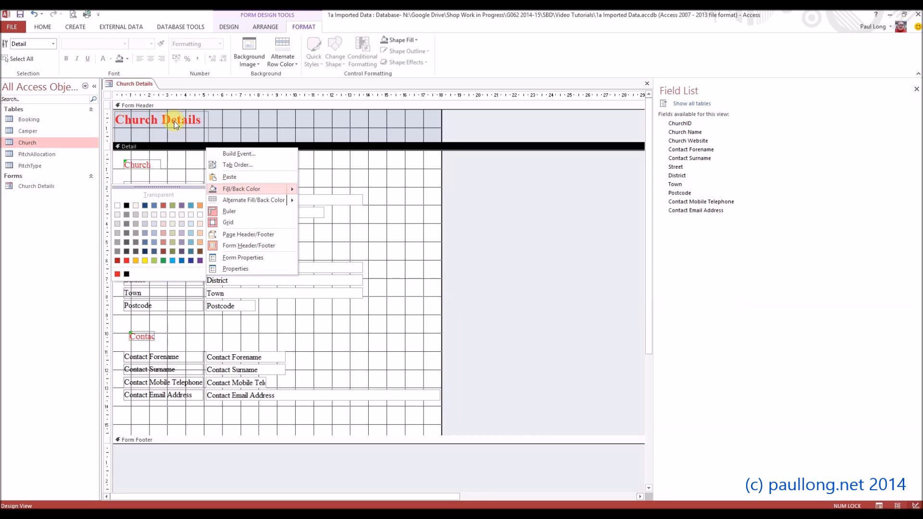
left_click(299, 31)
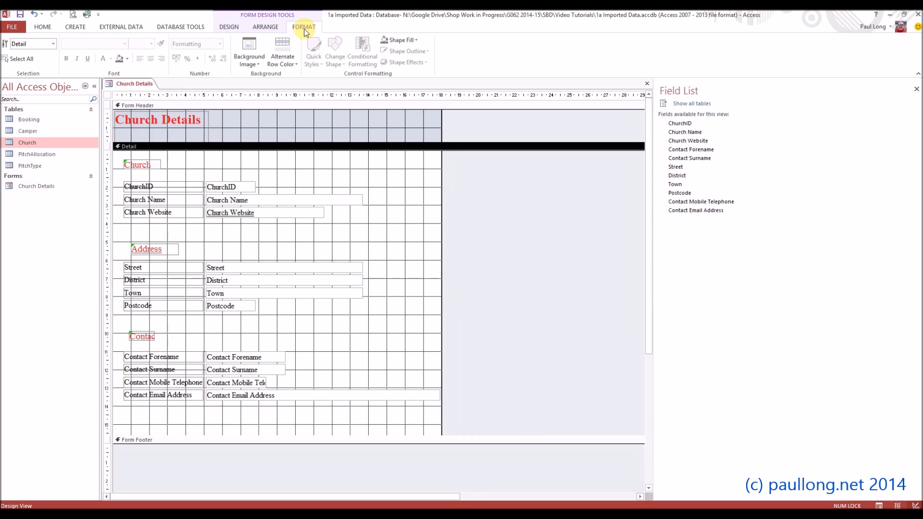
- Set the Detail section's background to the custom house style colour RGB 238, 250, 180
left_click(128, 60)
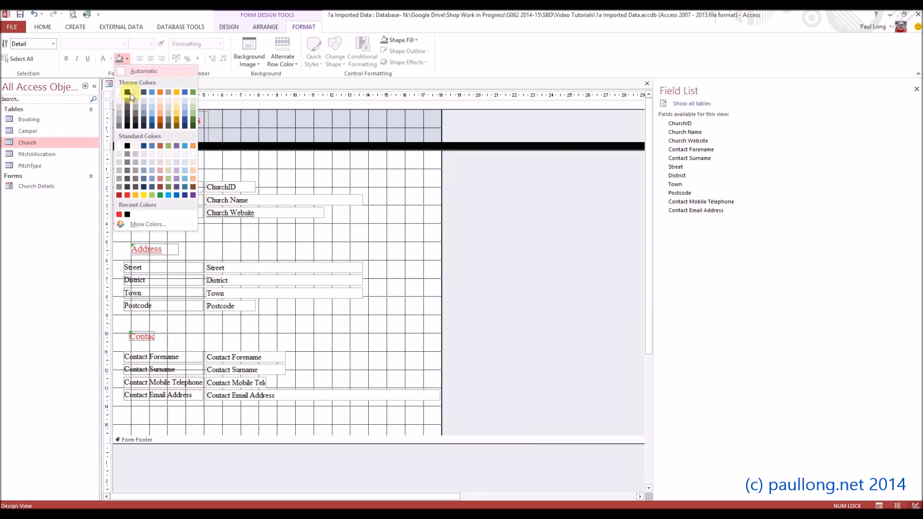
left_click(160, 226)
left_click(432, 190)
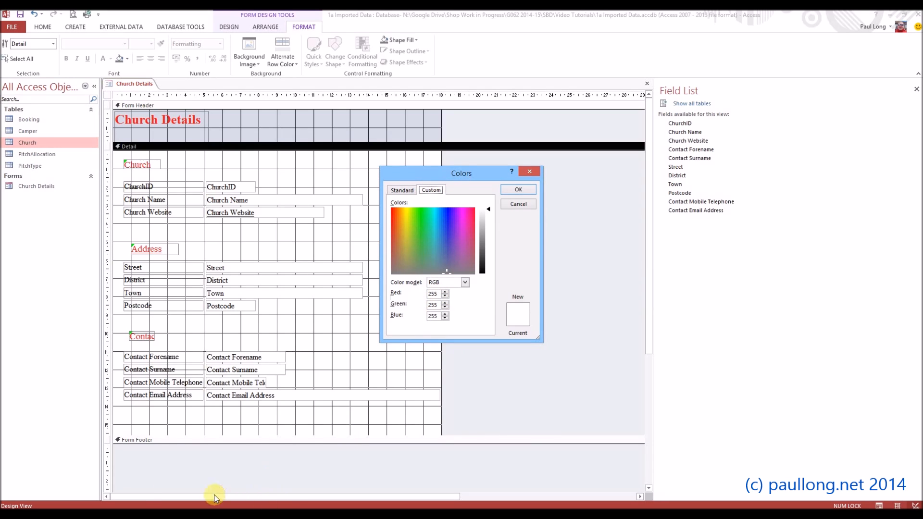
left_click(299, 457)
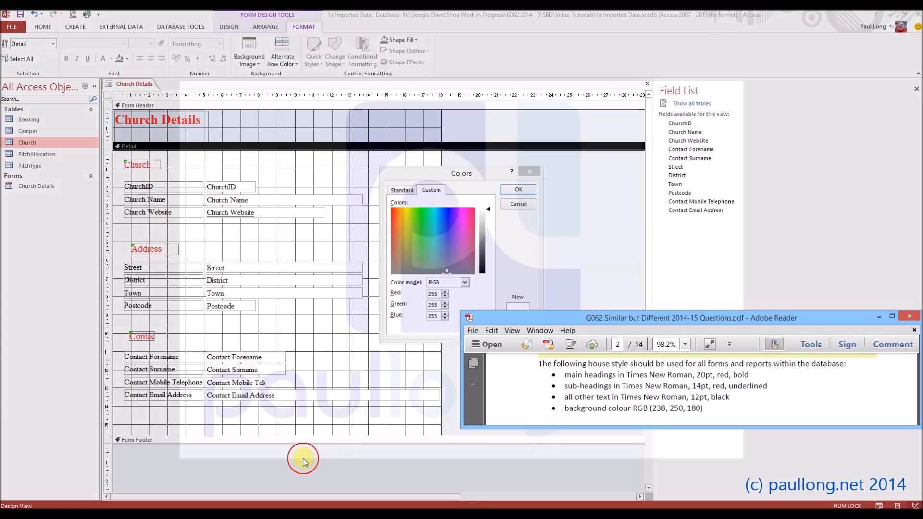
left_click(439, 304)
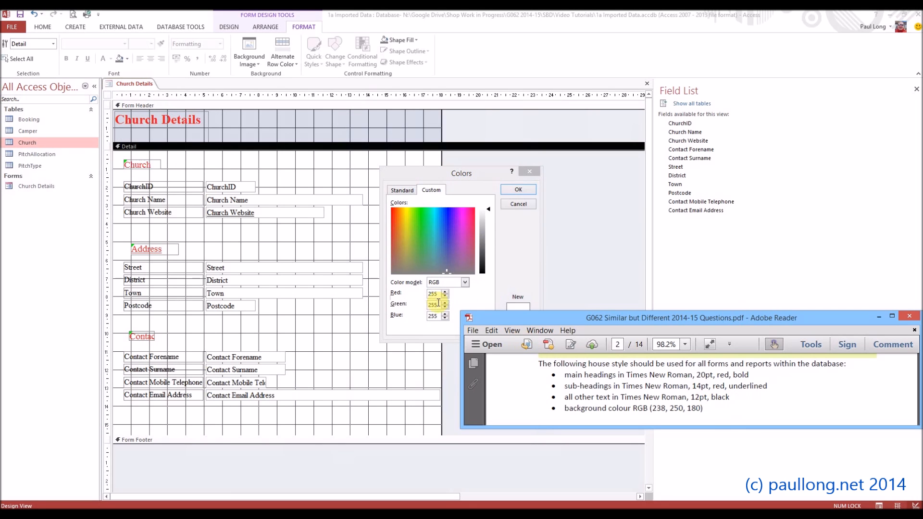
left_click(438, 294)
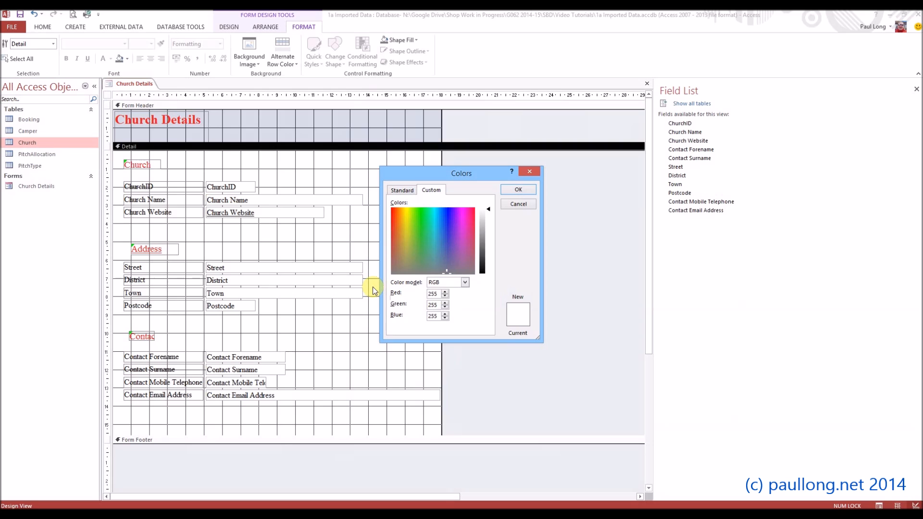
type("238")
key("Tab")
type("250")
key("Tab")
type("180")
left_click(513, 190)
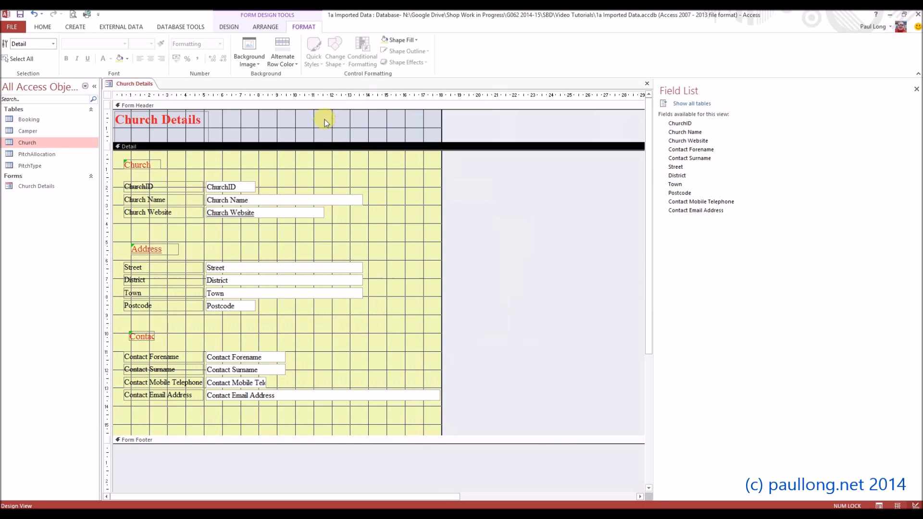
- Apply the same background colour to the Form Header and widen the form to about 21.3 cm
left_click(323, 104)
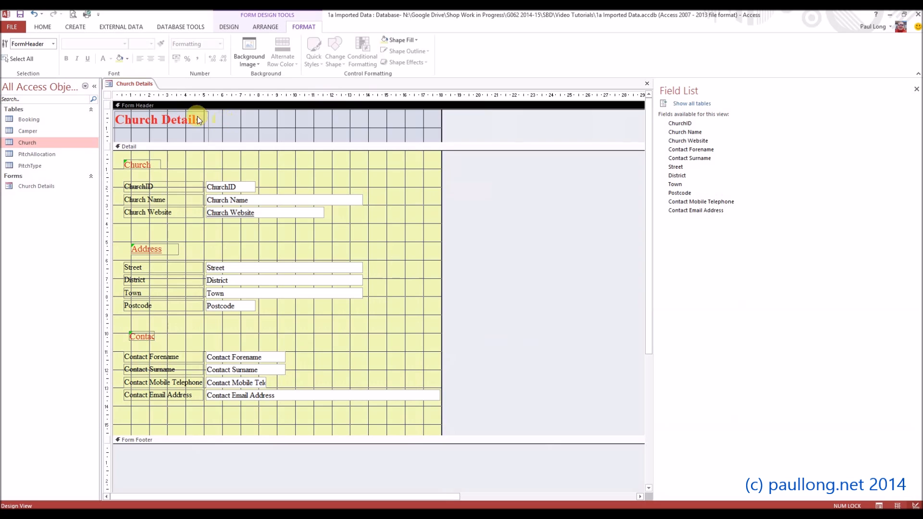
left_click(121, 59)
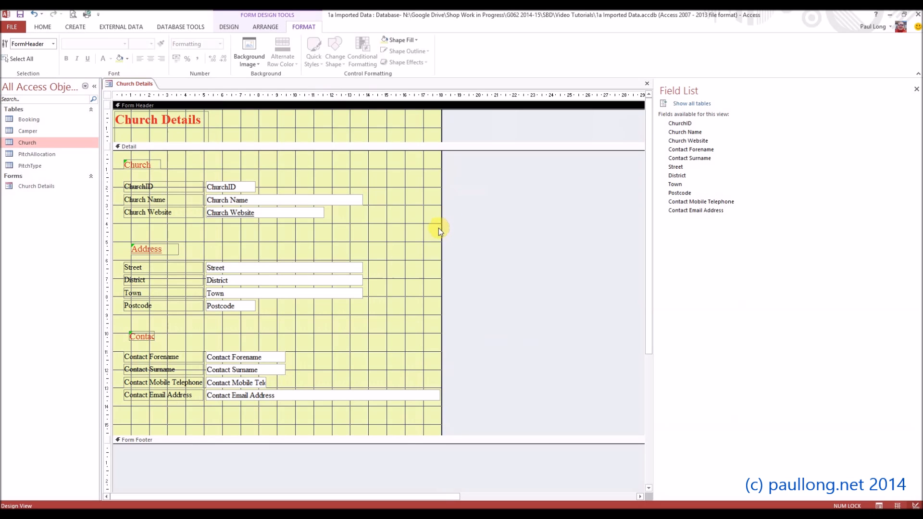
left_click_drag(440, 218, 502, 219)
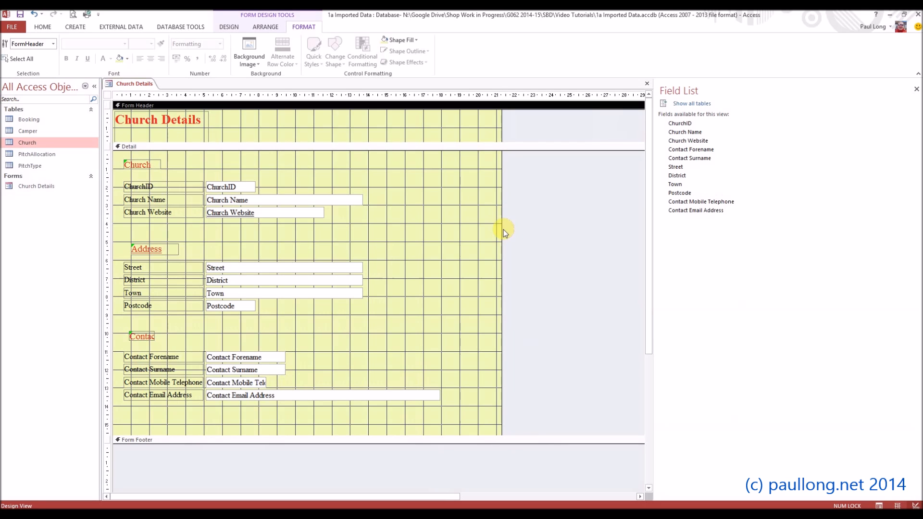
left_click(509, 305)
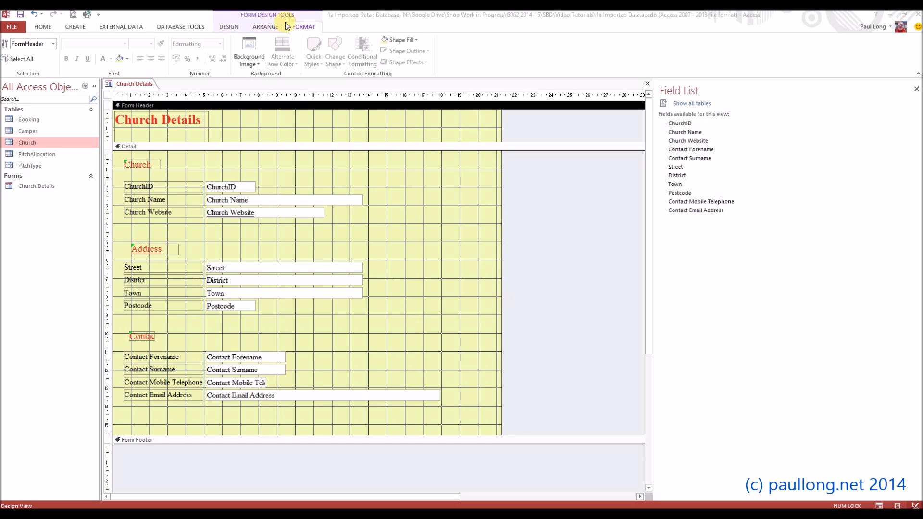
- Place a command button in the Detail section level with the Church sub-heading and assign it the record operation Add New Record
left_click(232, 28)
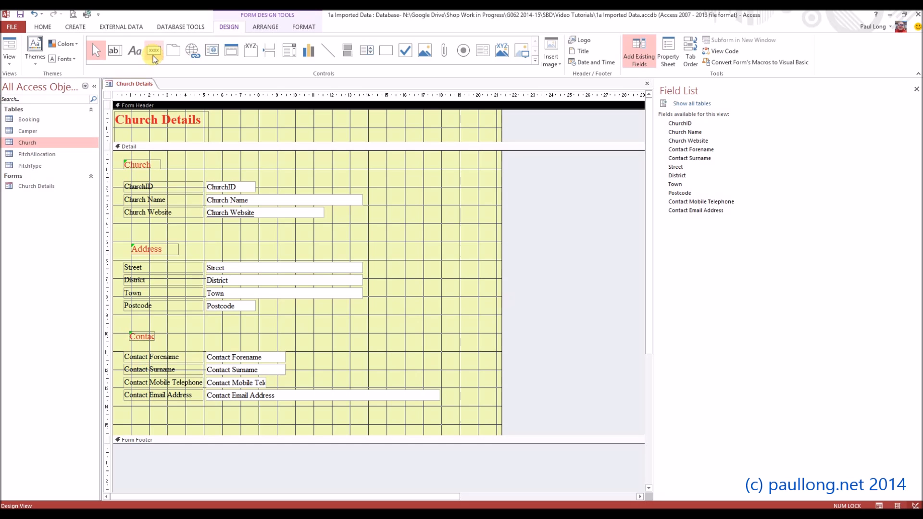
left_click(155, 52)
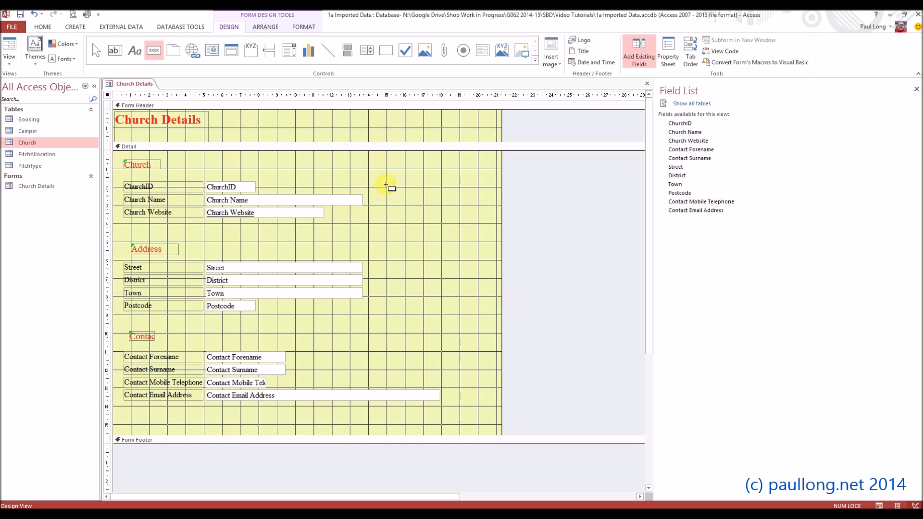
left_click_drag(383, 163, 465, 187)
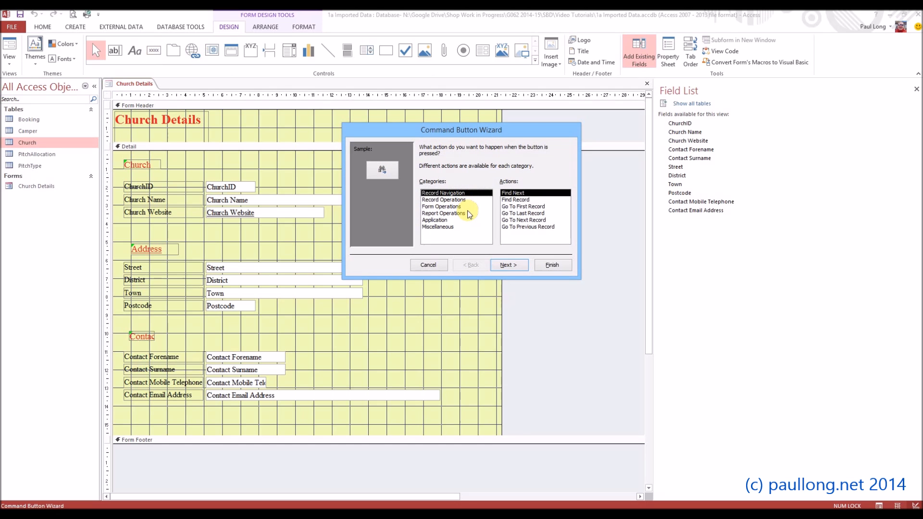
left_click(438, 207)
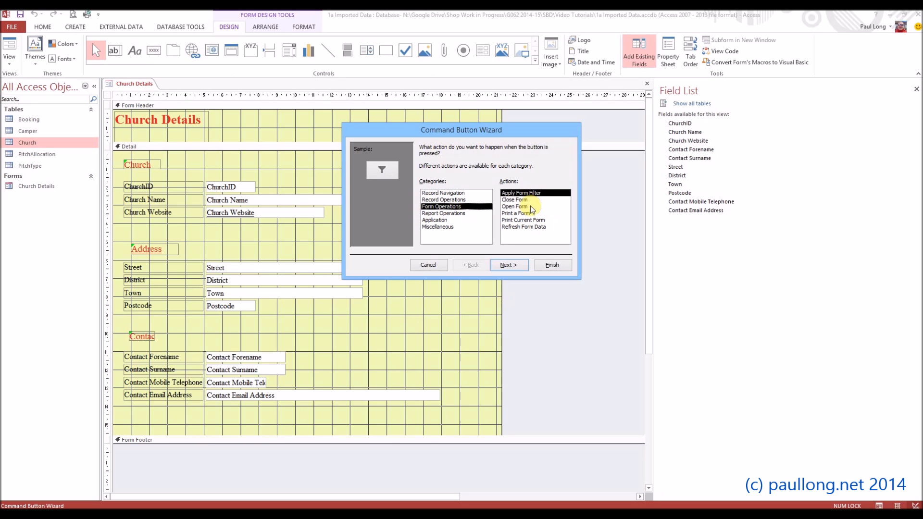
left_click(451, 200)
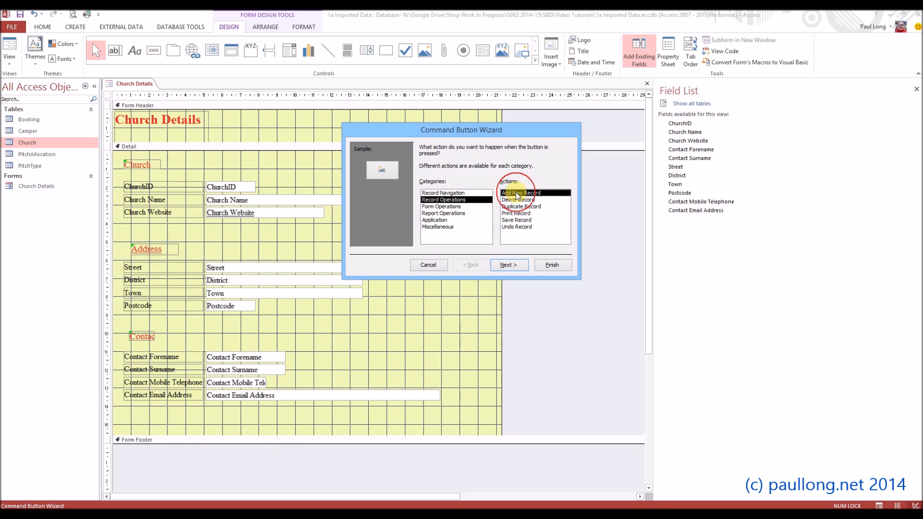
left_click(513, 265)
- Give the new button the text label Add Record instead of a picture and name it btn_add
left_click(427, 186)
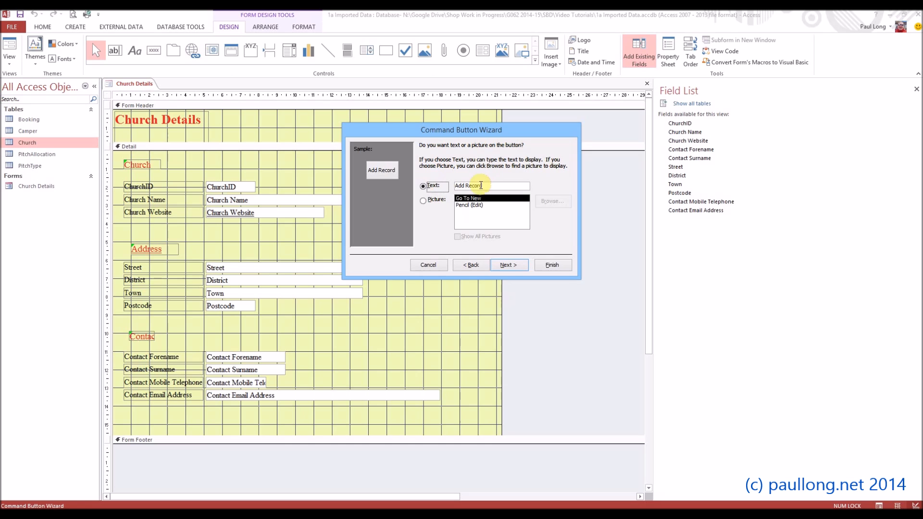
left_click(424, 200)
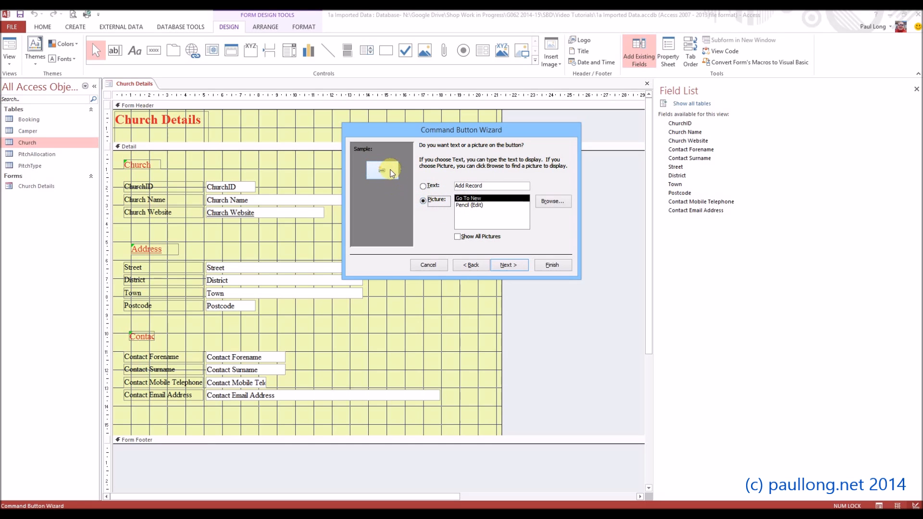
left_click(423, 187)
left_click(512, 265)
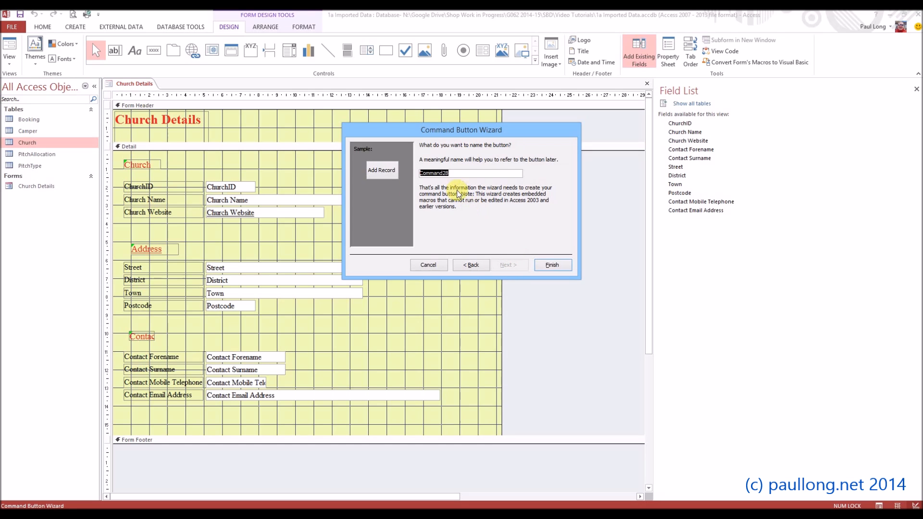
left_click(452, 175)
left_click_drag(453, 175, 381, 176)
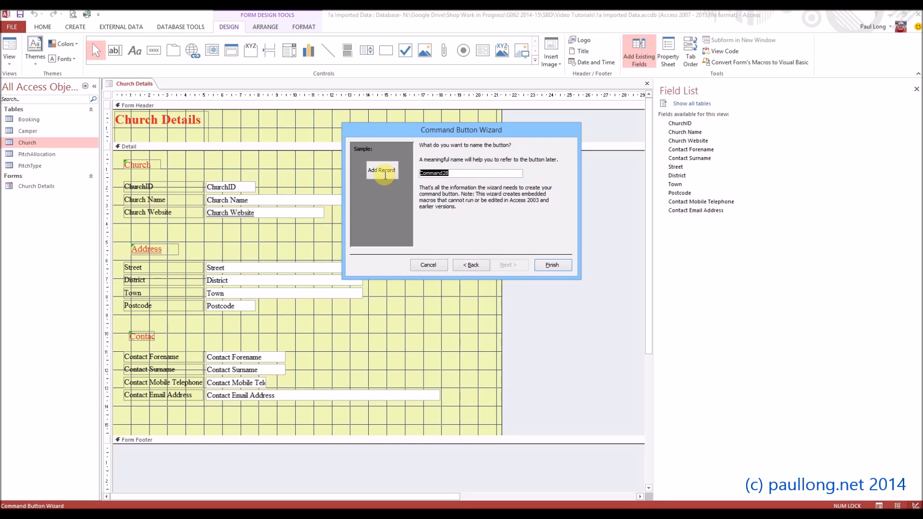
type("btn_add")
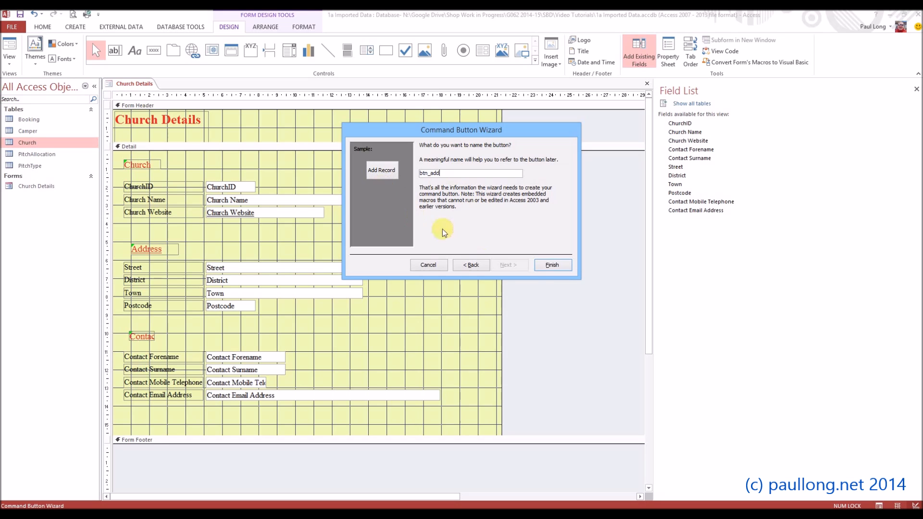
left_click(558, 264)
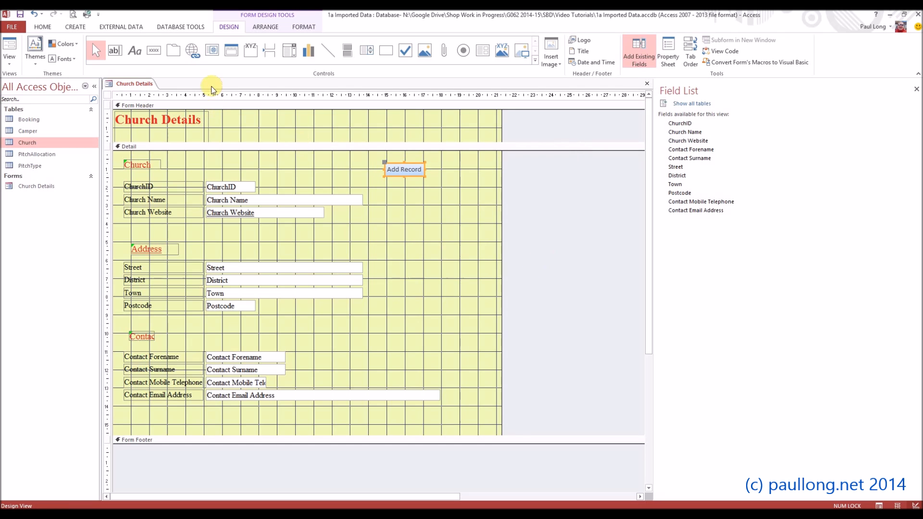
- Add a Delete Record command button below Add Record, with a text label and the name btn_delete
left_click(154, 50)
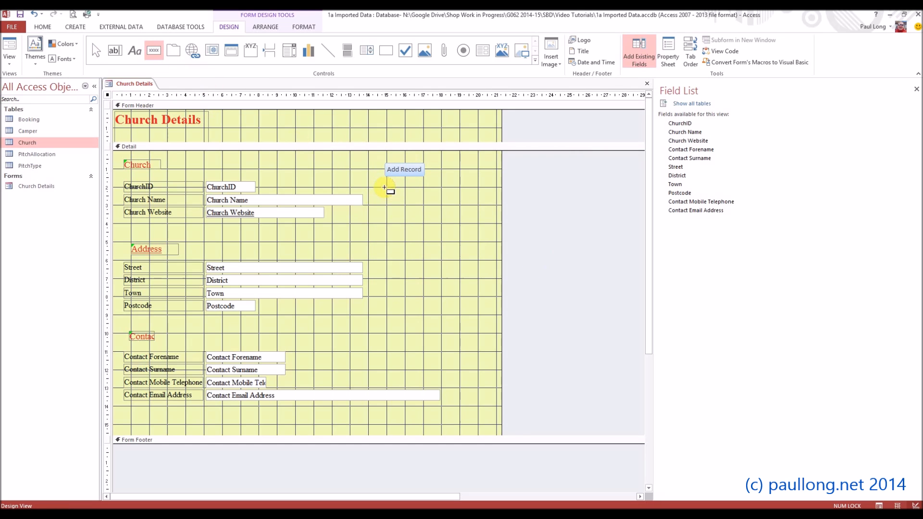
left_click_drag(387, 187, 427, 206)
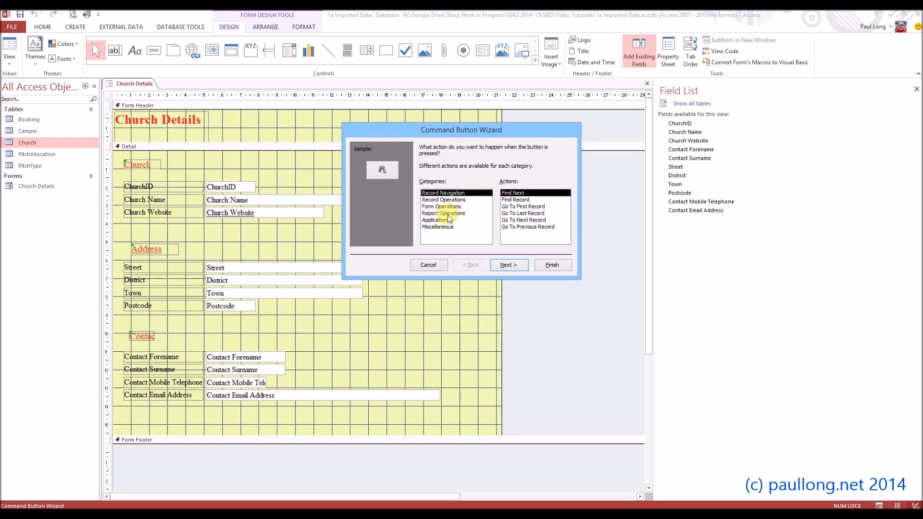
left_click(449, 200)
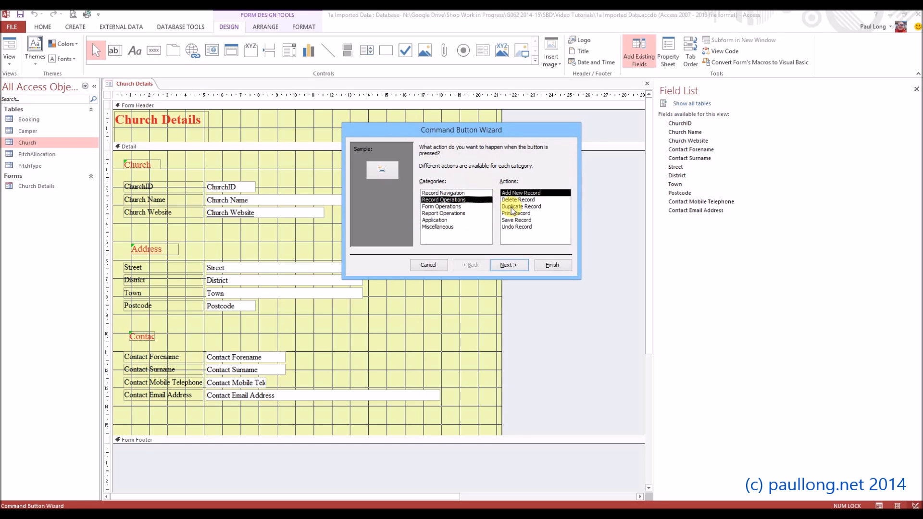
left_click(518, 200)
left_click(508, 265)
left_click(424, 187)
left_click(519, 267)
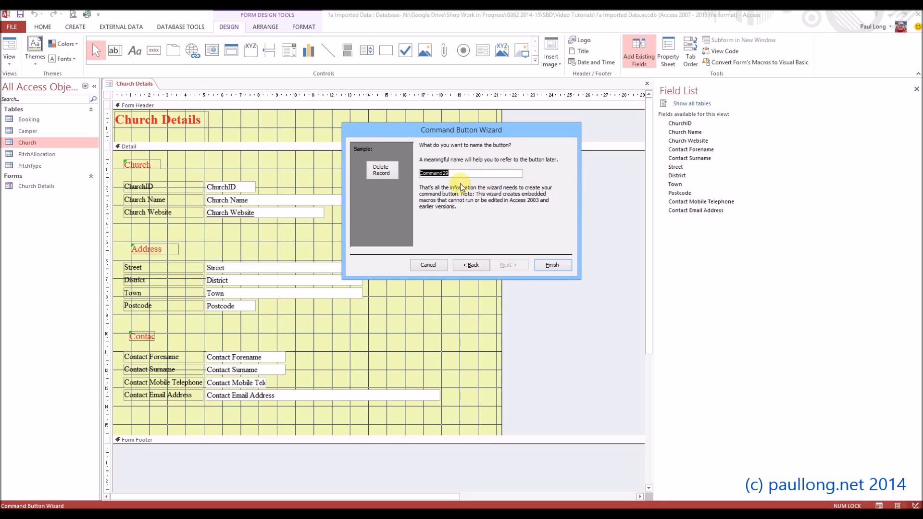
type("btn_delete")
key("Return")
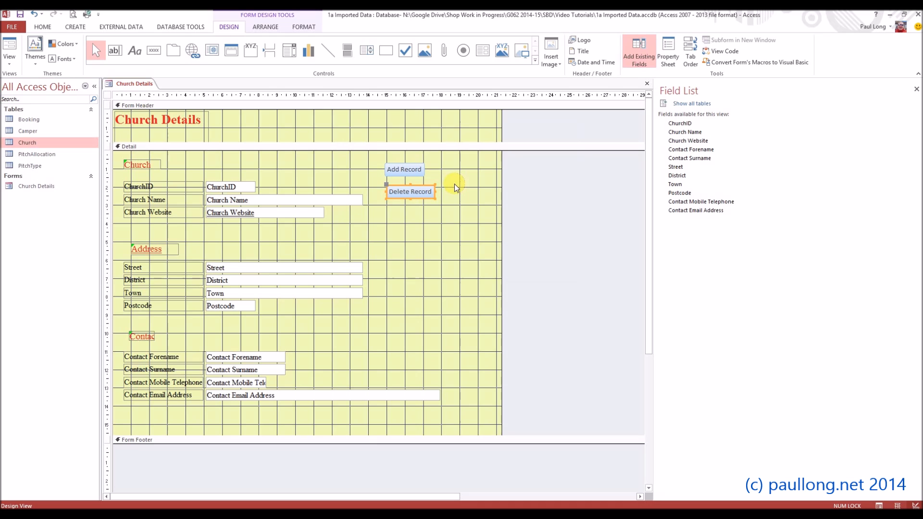
- Match the Add Record button's width and alignment to the Delete Record button
left_click(412, 172)
left_click_drag(410, 190, 434, 174)
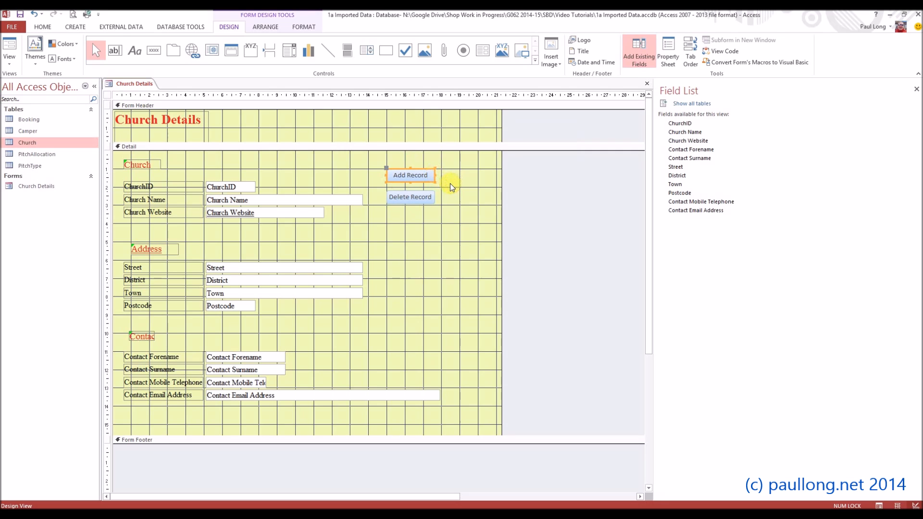
left_click(449, 185)
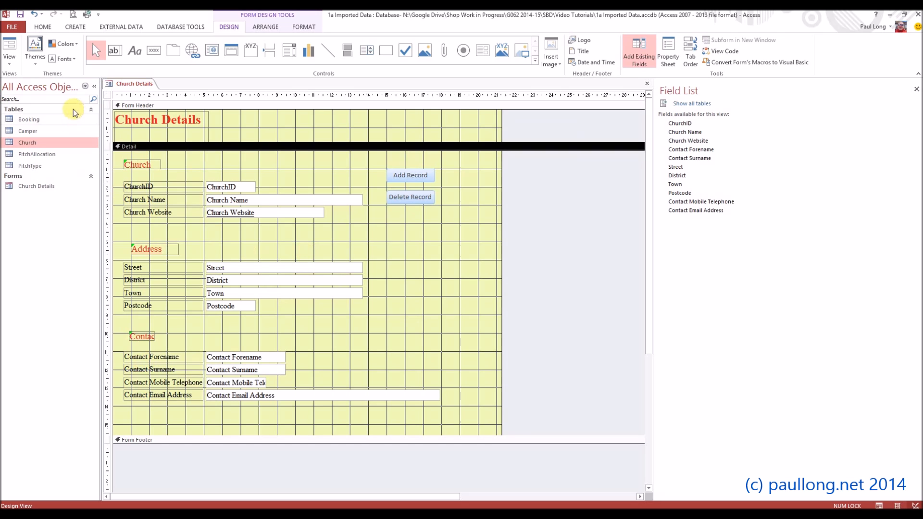
- Preview the form in Form View and shrink the application window to check whether scroll bars appear
left_click(7, 46)
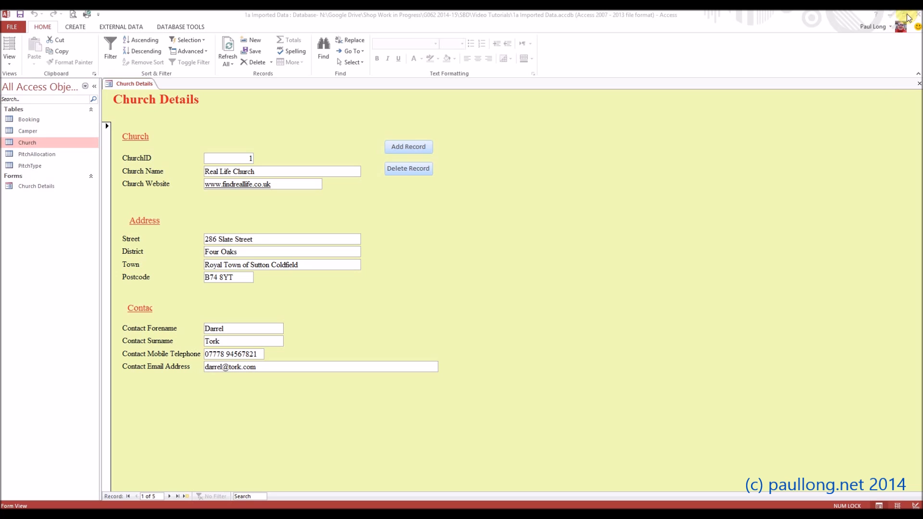
left_click(906, 15)
left_click(906, 15)
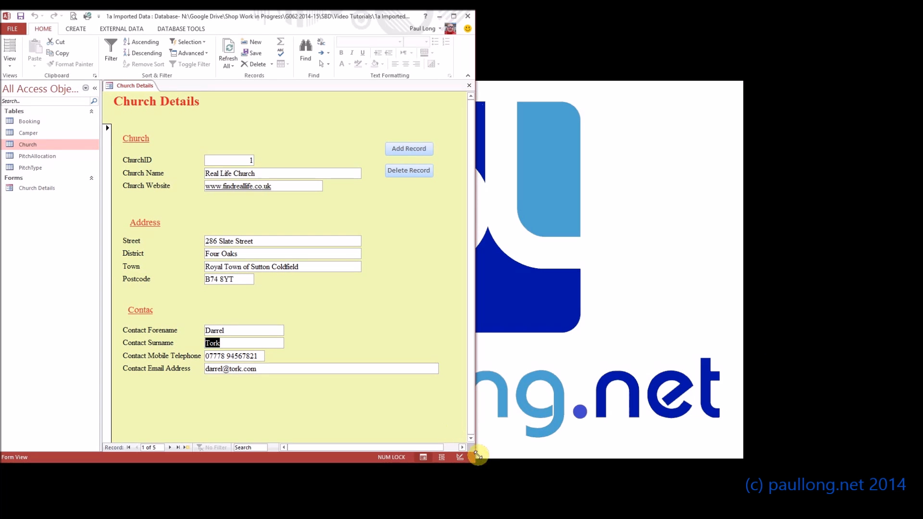
left_click_drag(474, 458, 440, 407)
scroll(434, 368, "down", 1)
scroll(434, 369, "up", 1)
left_click_drag(364, 394, 322, 393)
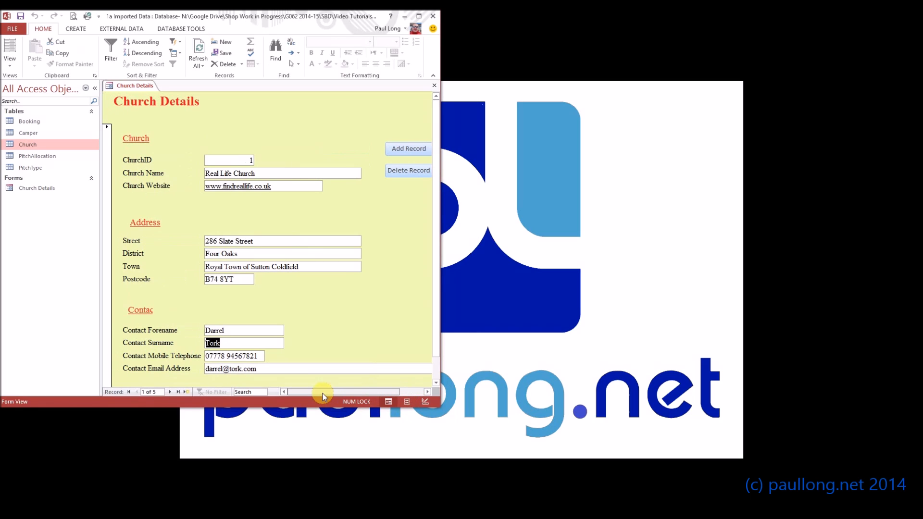
- Return the form to Design View and close the Field List
left_click(23, 66)
left_click(24, 121)
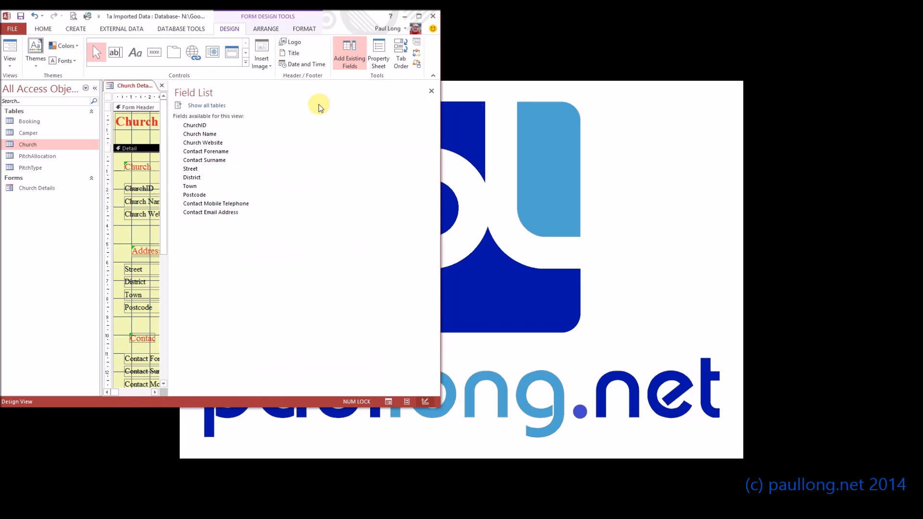
left_click(432, 91)
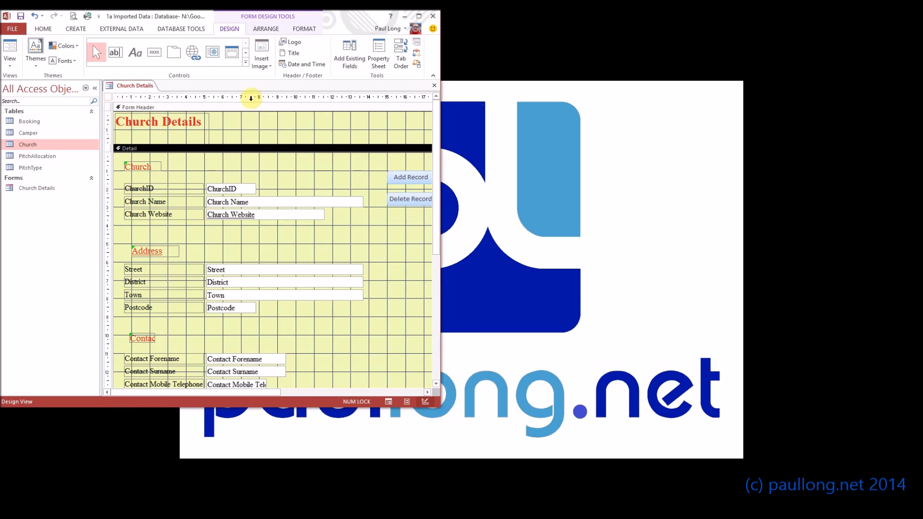
- Select the whole form and open its Form Properties
left_click(108, 97)
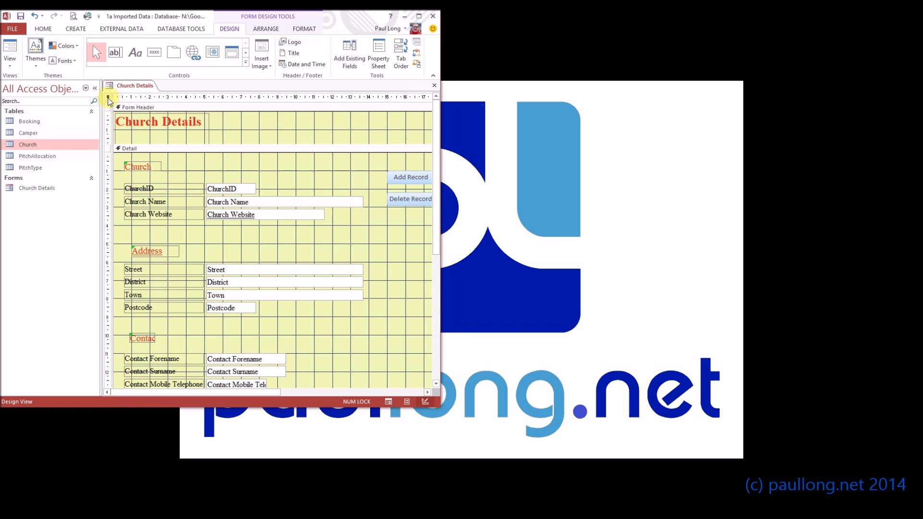
left_click(109, 108)
left_click(108, 97)
left_click(226, 188)
left_click(108, 97)
right_click(108, 97)
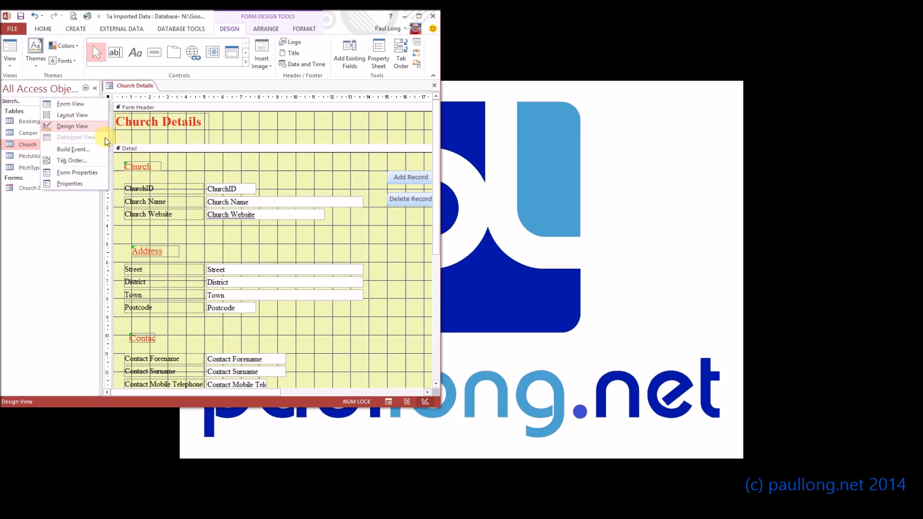
left_click(77, 172)
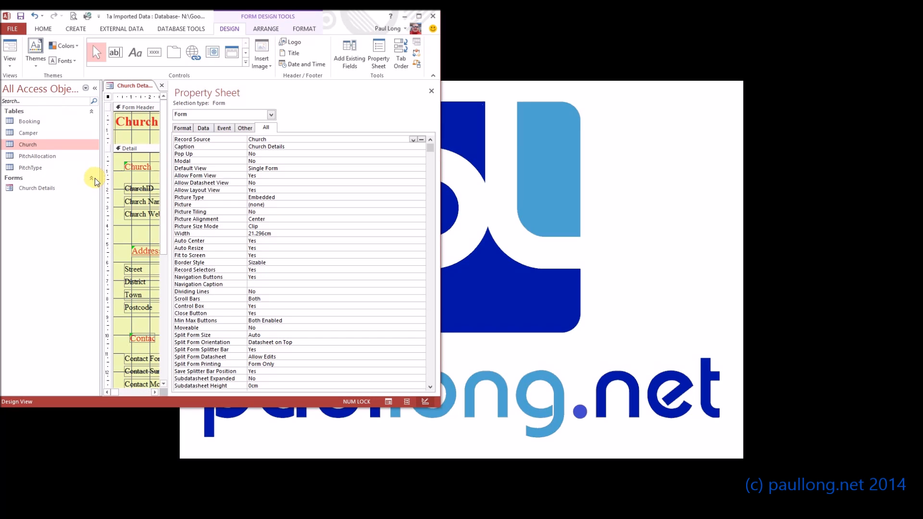
- Set the form's Scroll Bars property to Neither and view the result in Form View
left_click(182, 129)
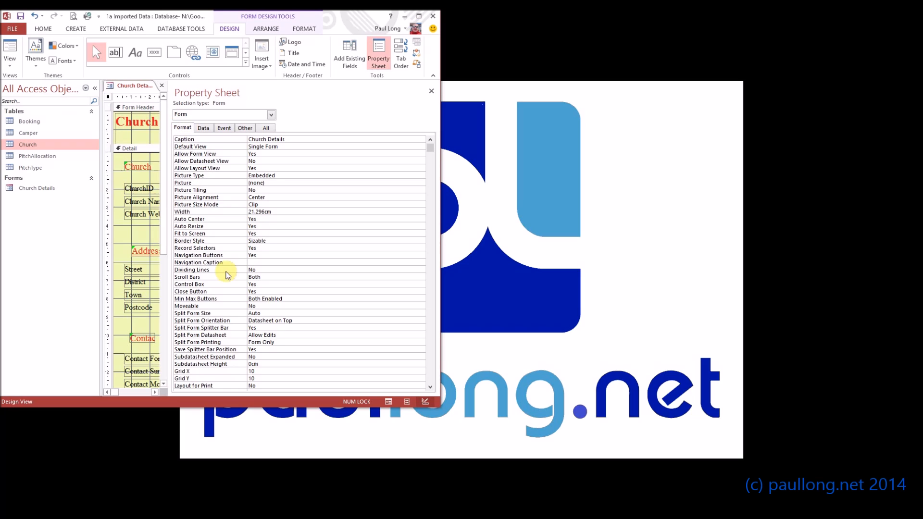
left_click(202, 276)
left_click(275, 277)
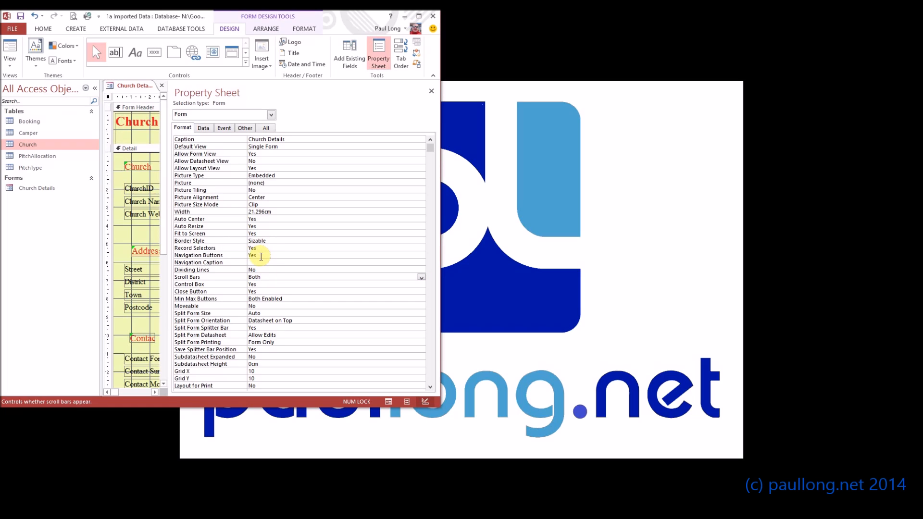
left_click(421, 277)
left_click(314, 285)
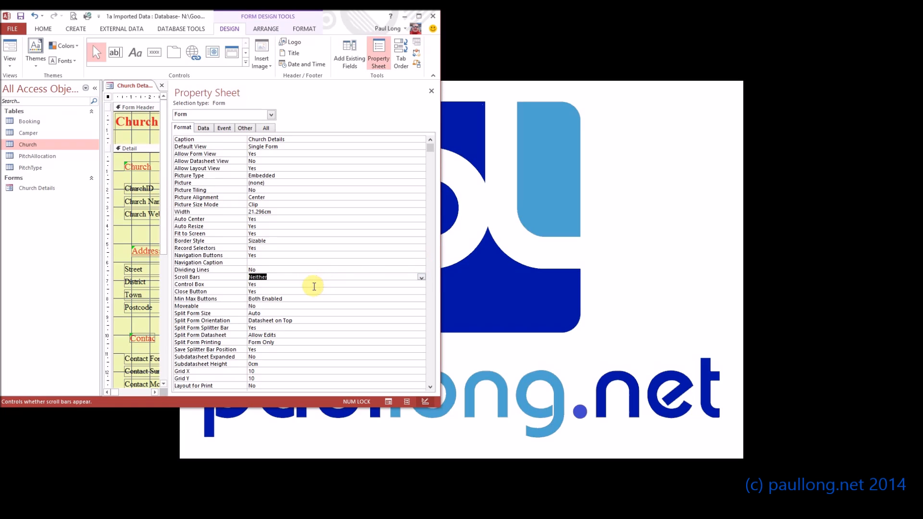
left_click(431, 91)
left_click(16, 50)
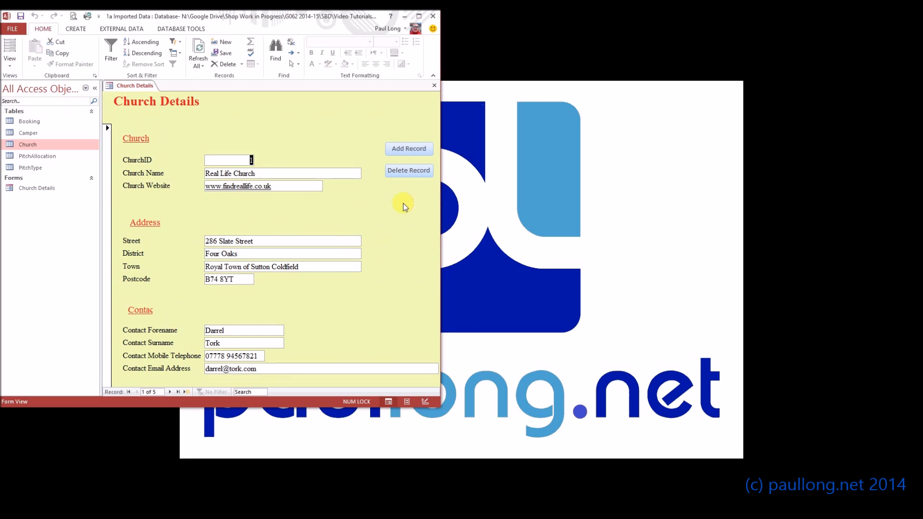